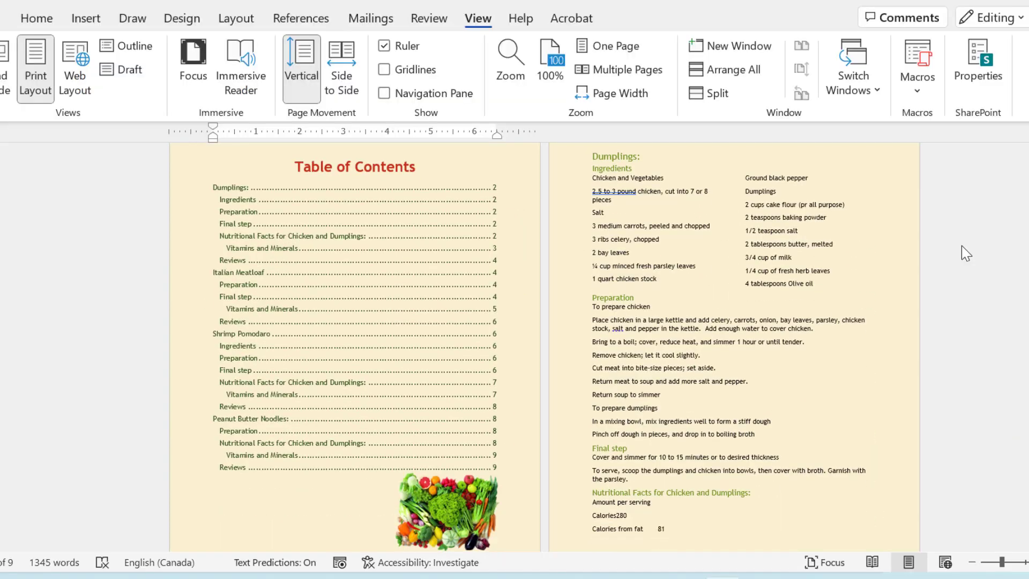
Scroll down through the Recipes Project- for TOC video document from its Dumplings recipe.
scroll(962, 245, "down", 10)
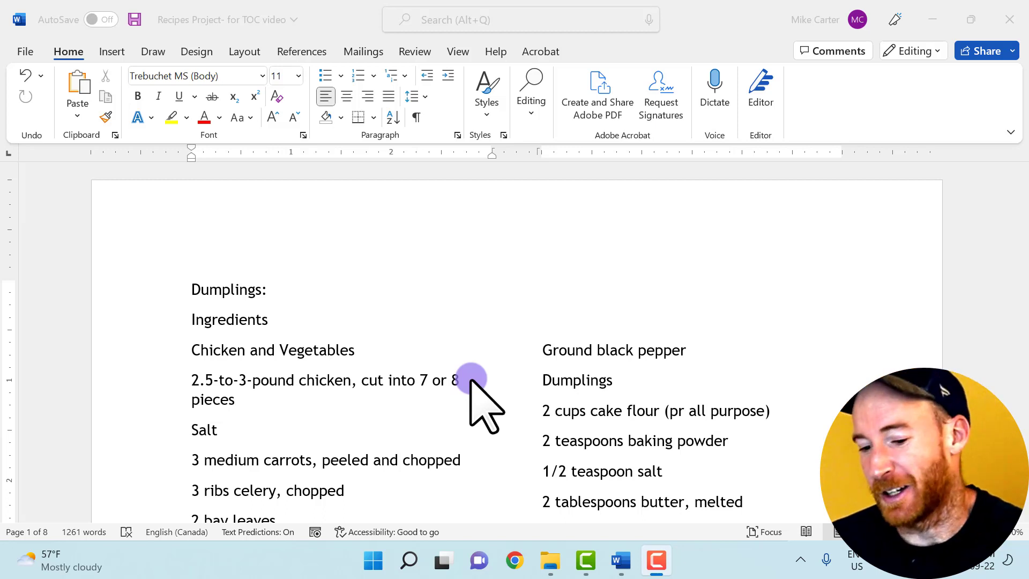
left_click(198, 291)
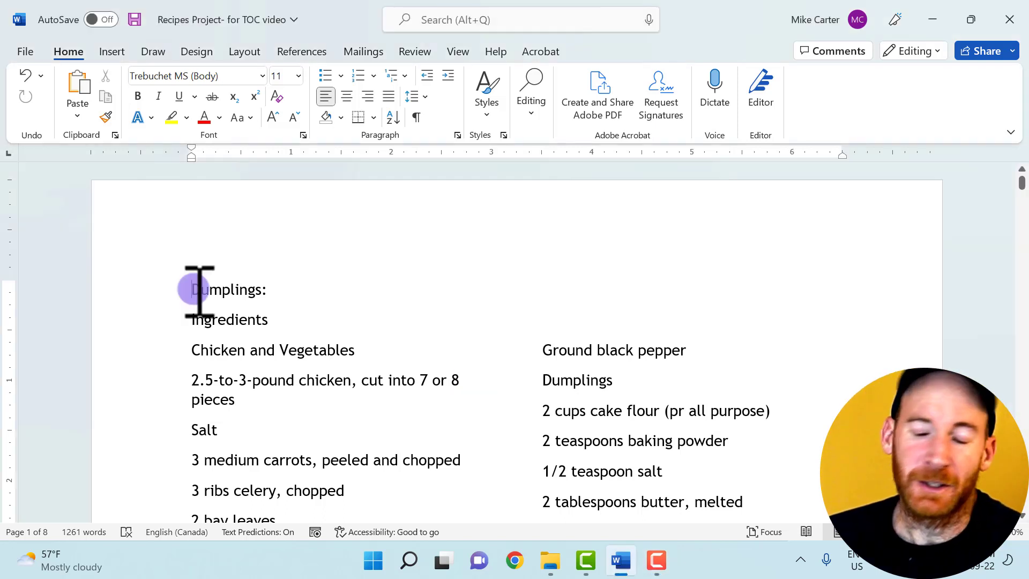
left_click(303, 52)
left_click(38, 83)
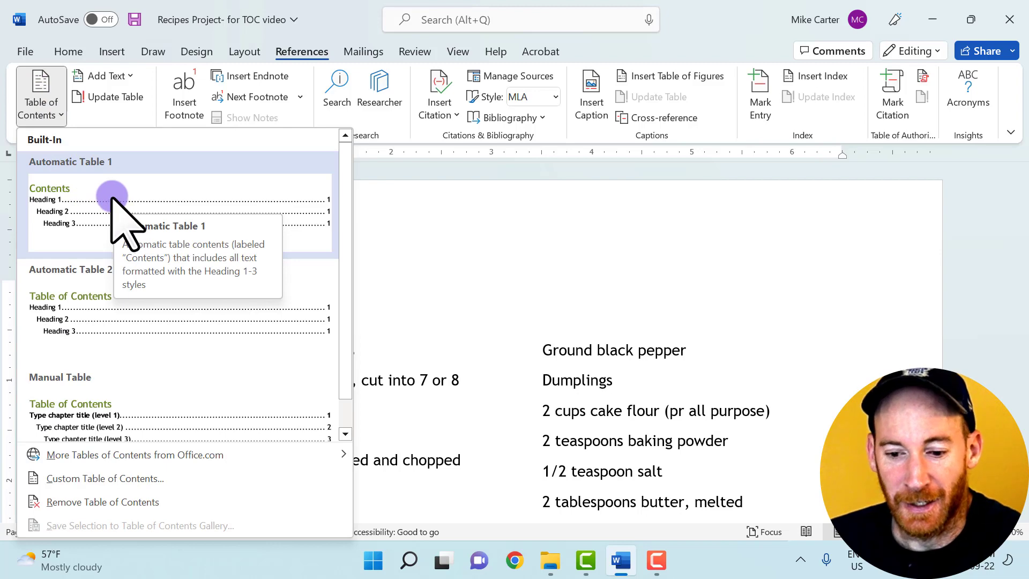
left_click(98, 196)
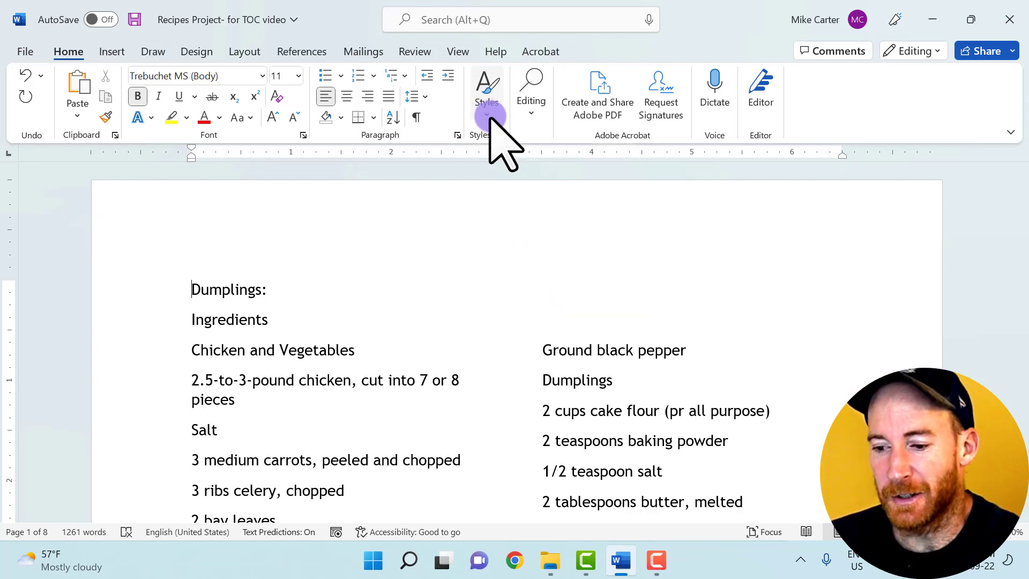
Preview the Heading 1 style on the Dumplings: title from the Styles gallery.
left_click(489, 115)
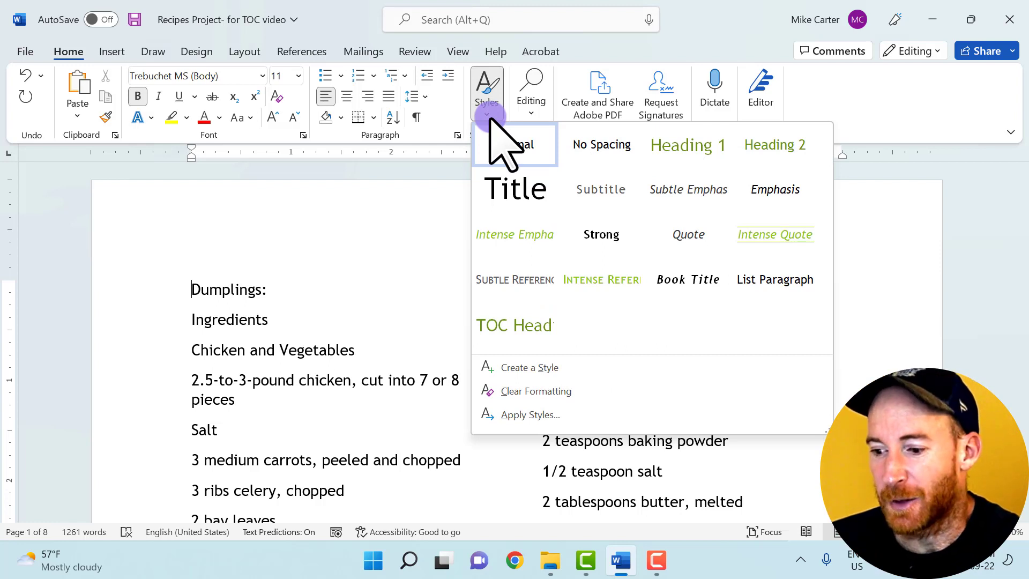
left_click(666, 158)
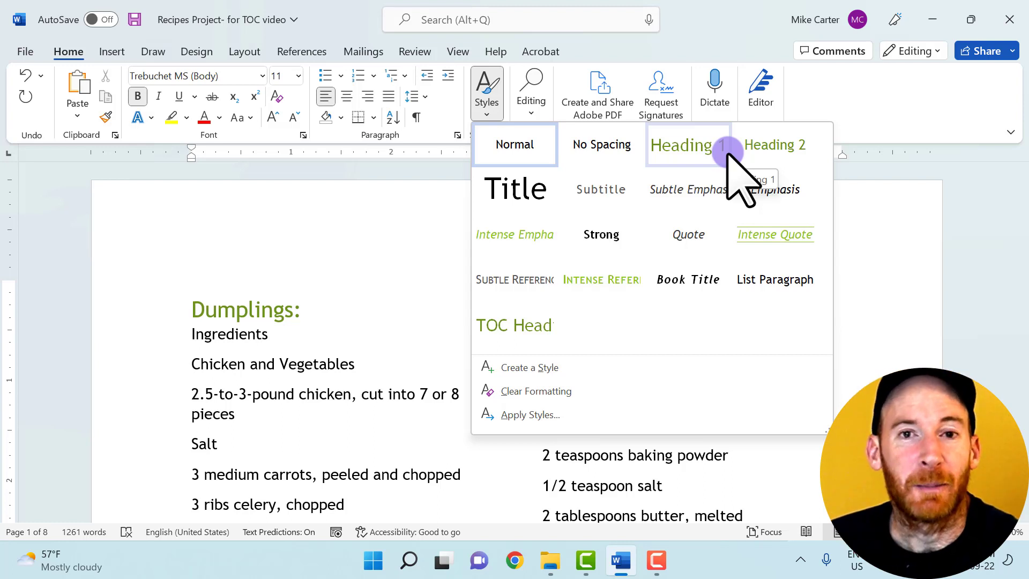
Modify the Heading 1 style to 24 pt bold text in Accent 5 red.
right_click(688, 142)
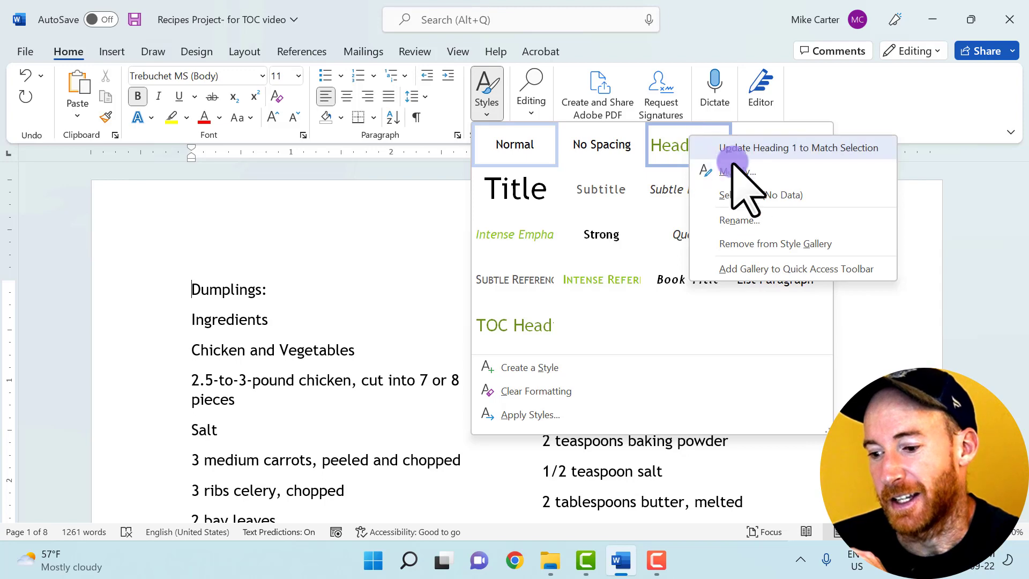
left_click(748, 171)
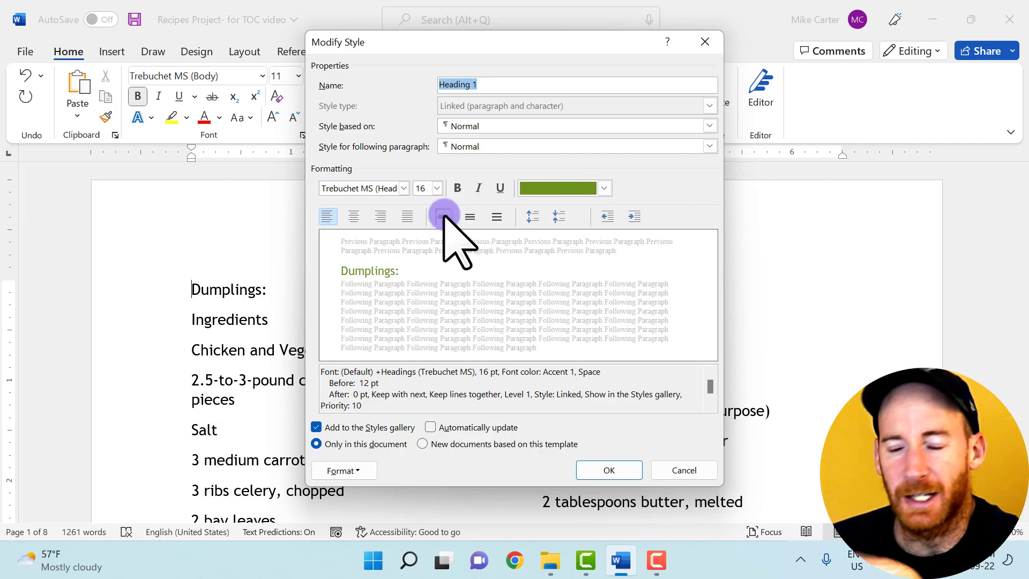
left_click(604, 188)
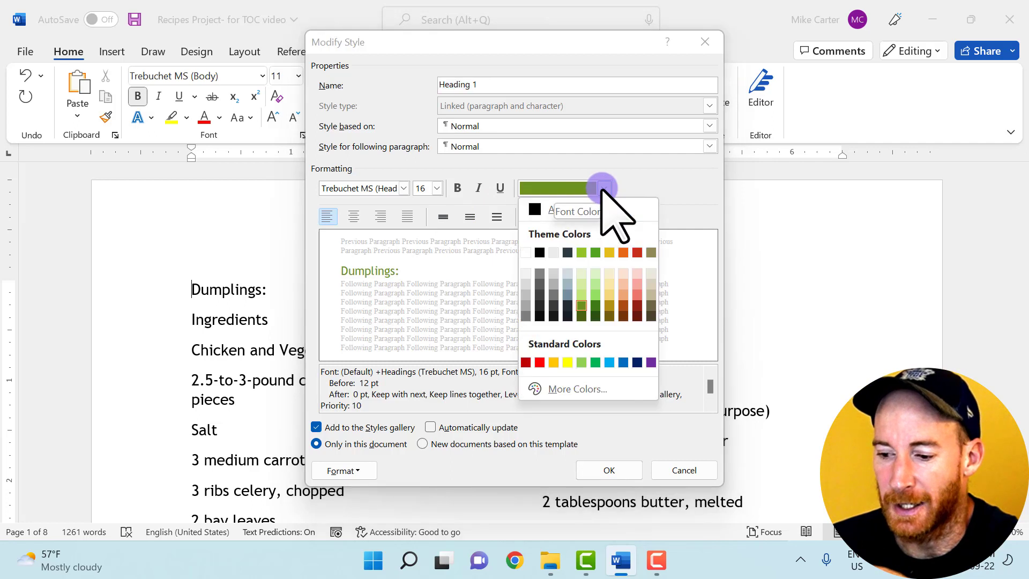
left_click(637, 252)
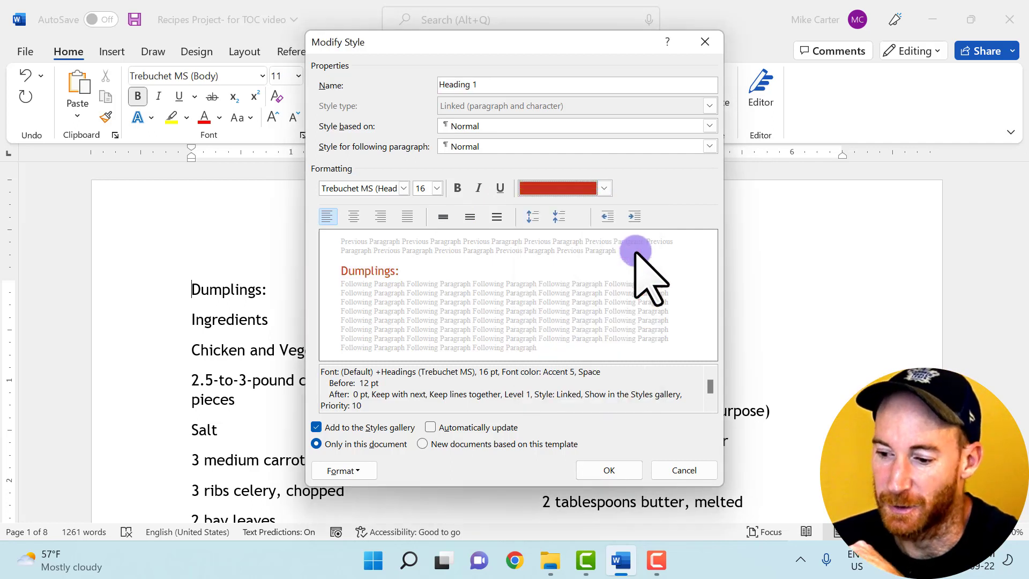
left_click(436, 188)
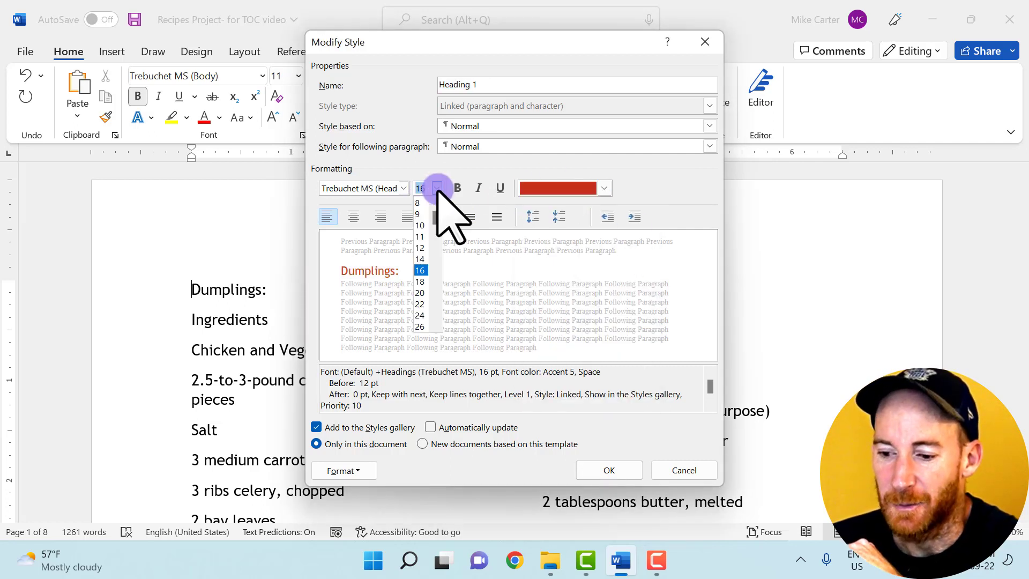
left_click(421, 315)
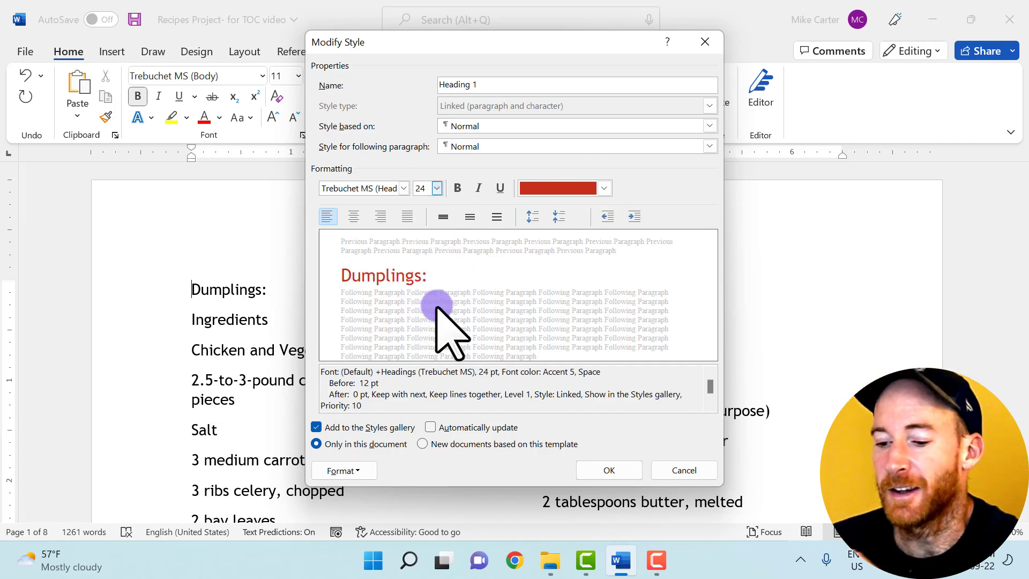
left_click(457, 187)
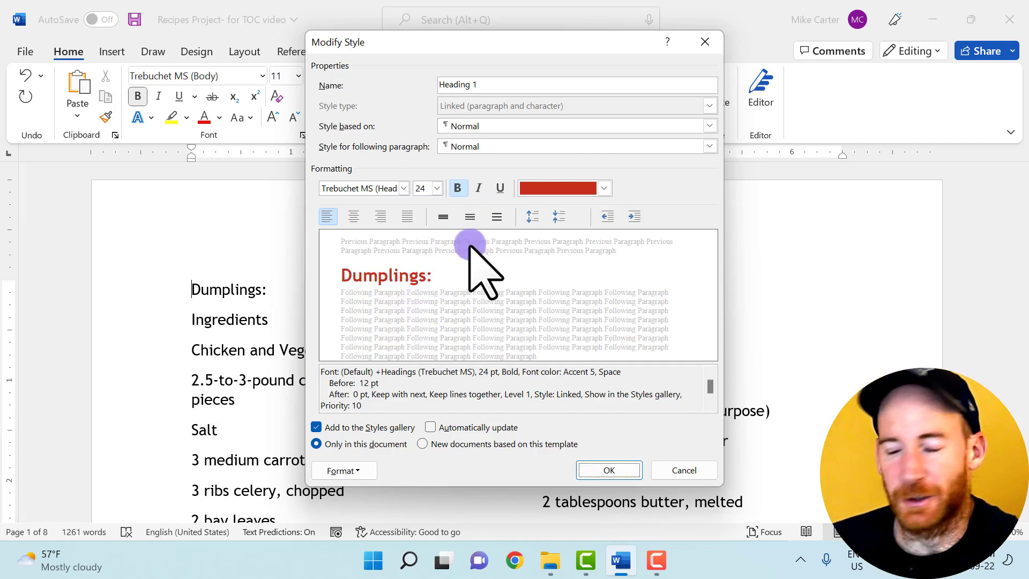
left_click(609, 470)
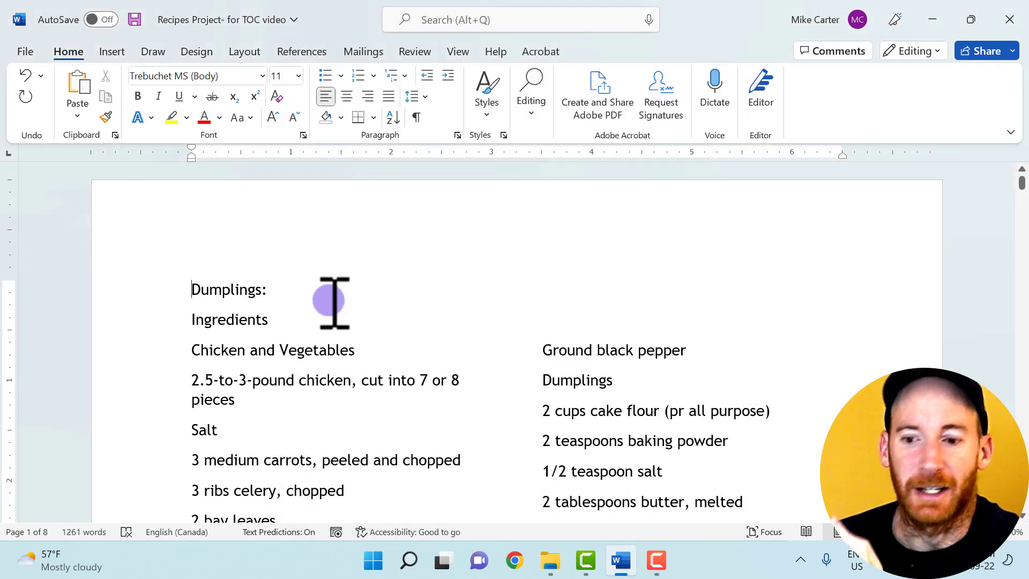
Apply the redefined Heading 1 style to the whole Dumplings: title line.
triple_click(230, 292)
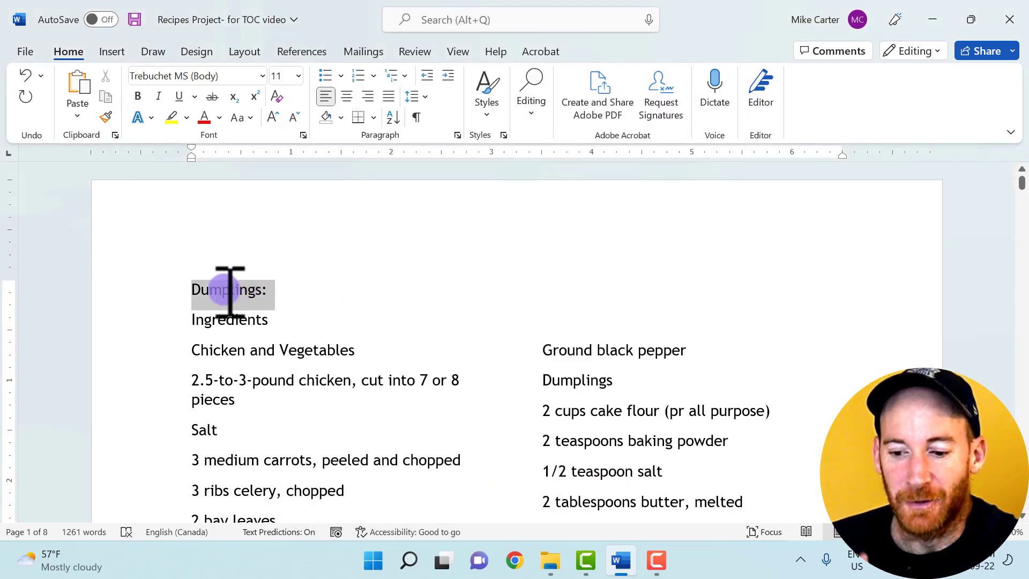
left_click(486, 114)
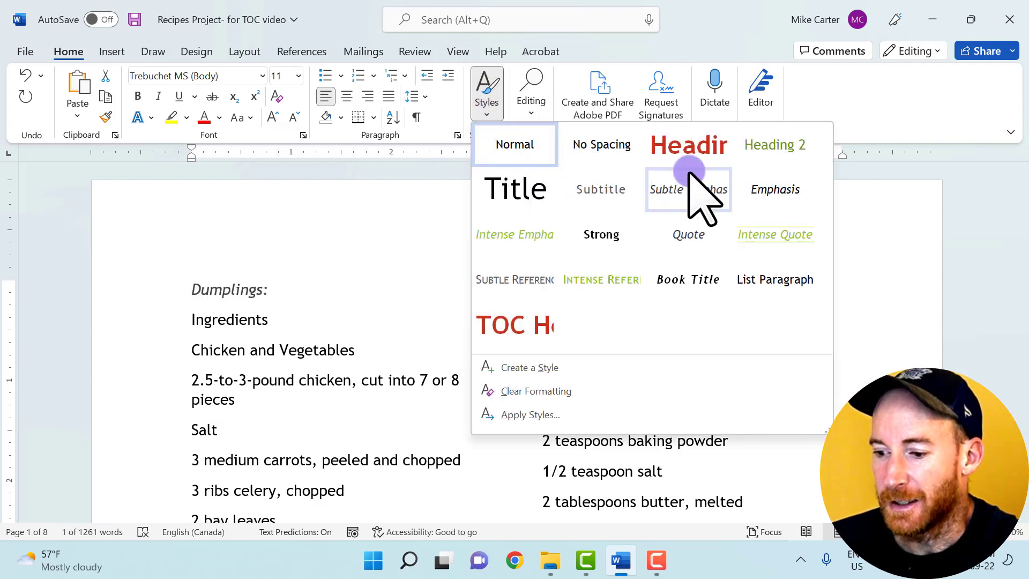
left_click(686, 153)
left_click(689, 153)
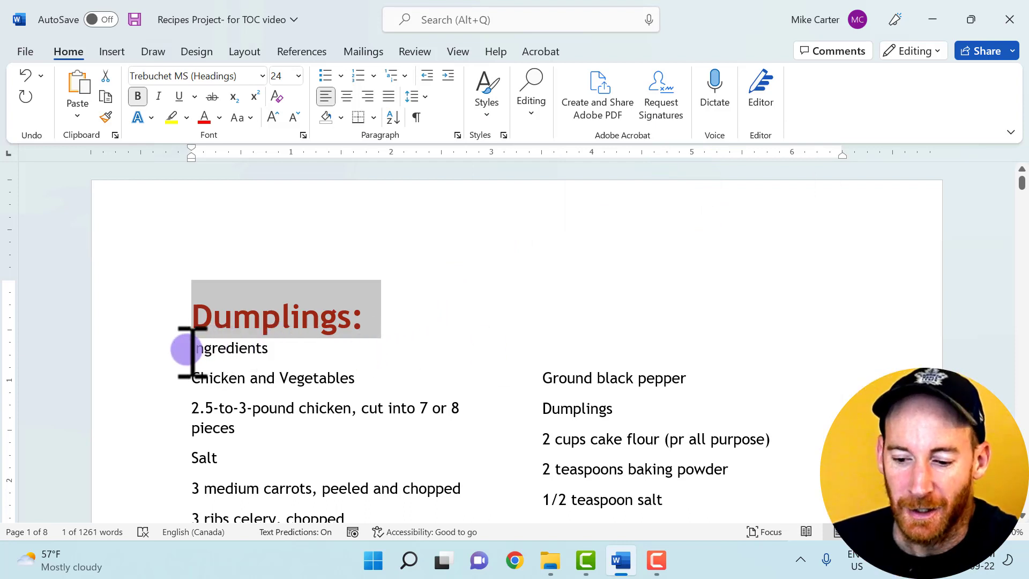
left_click_drag(192, 348, 279, 351)
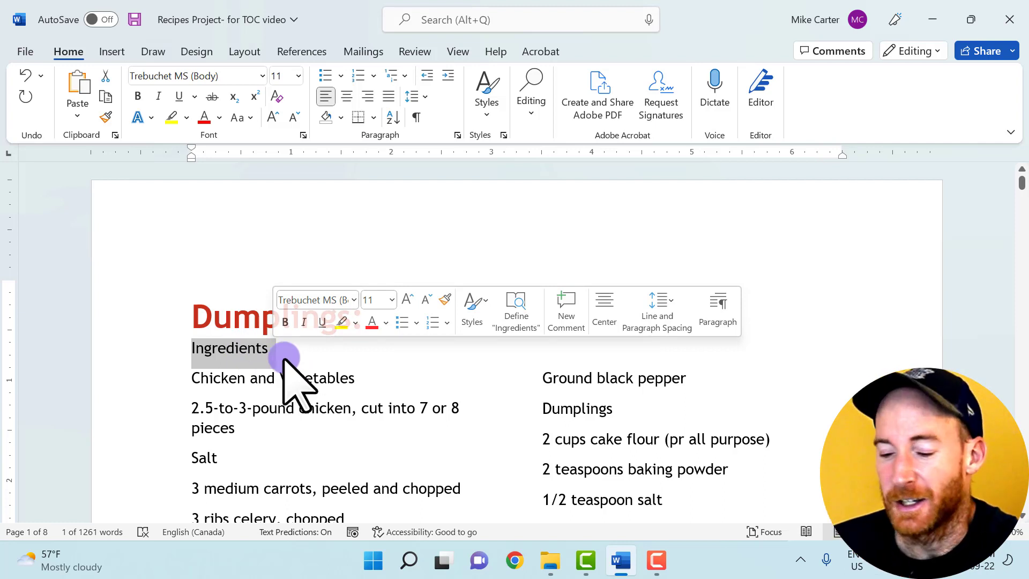
Make Ingredients, Preparation and To prepare dumplings Heading 2 section titles.
left_click(487, 111)
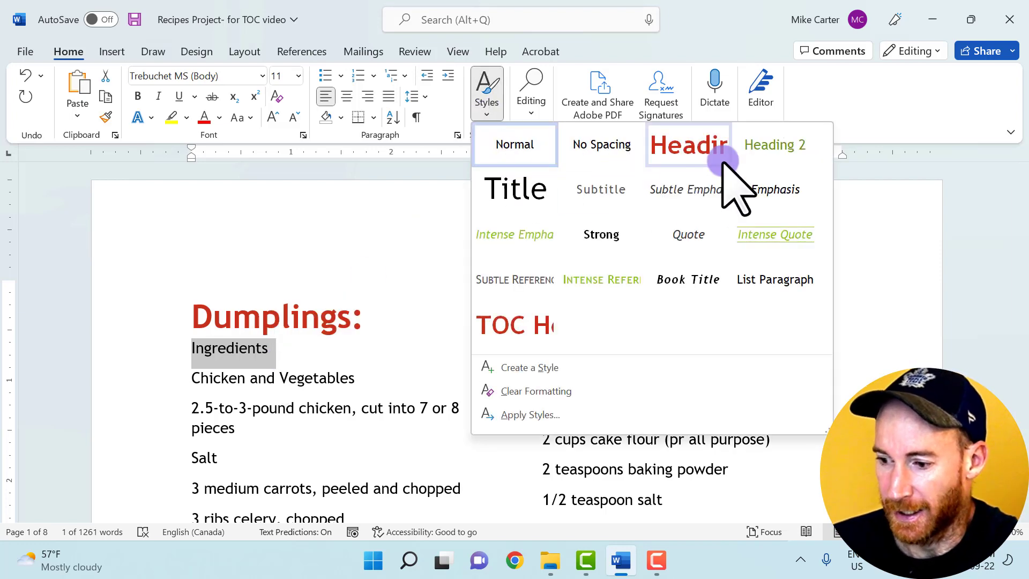
left_click(738, 148)
scroll(466, 351, "down", 5)
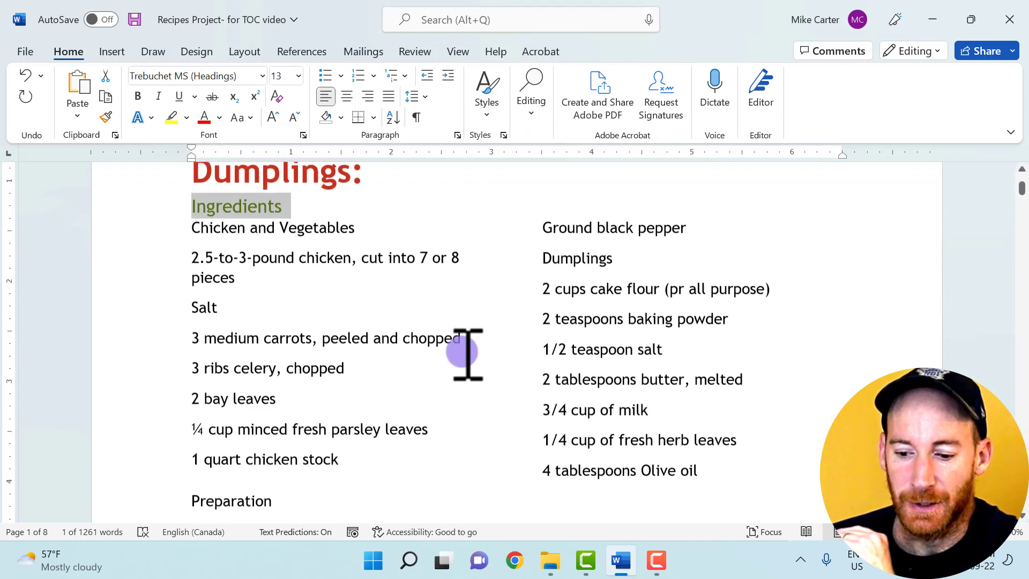
left_click_drag(283, 349, 177, 356)
left_click(490, 107)
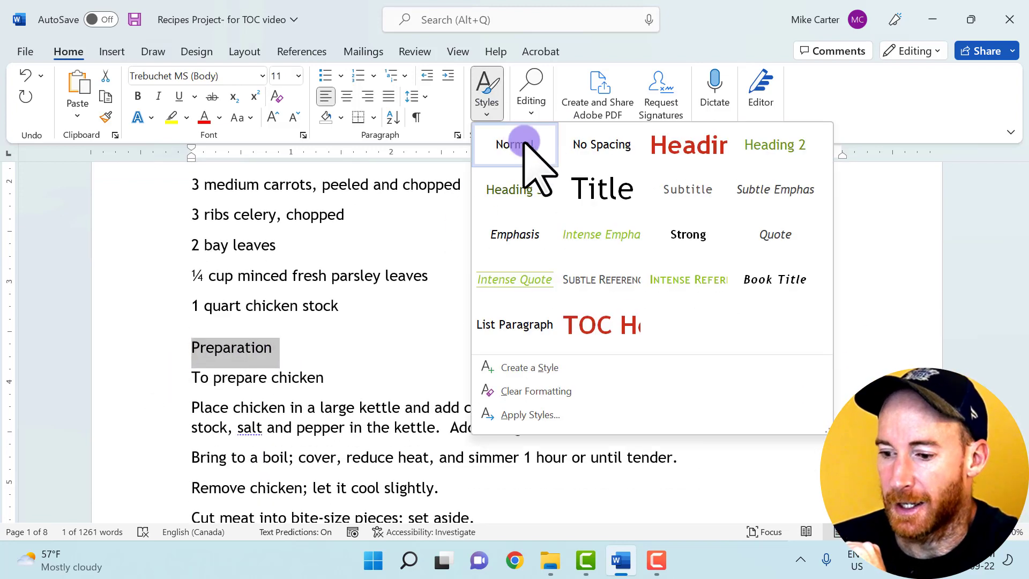
left_click(753, 161)
scroll(478, 308, "down", 5)
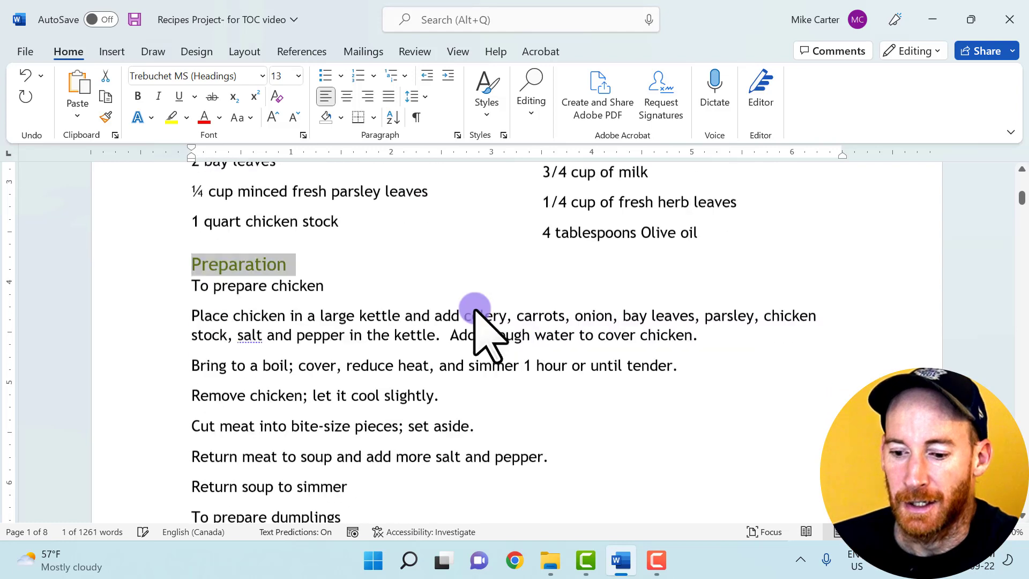
scroll(338, 345, "down", 1)
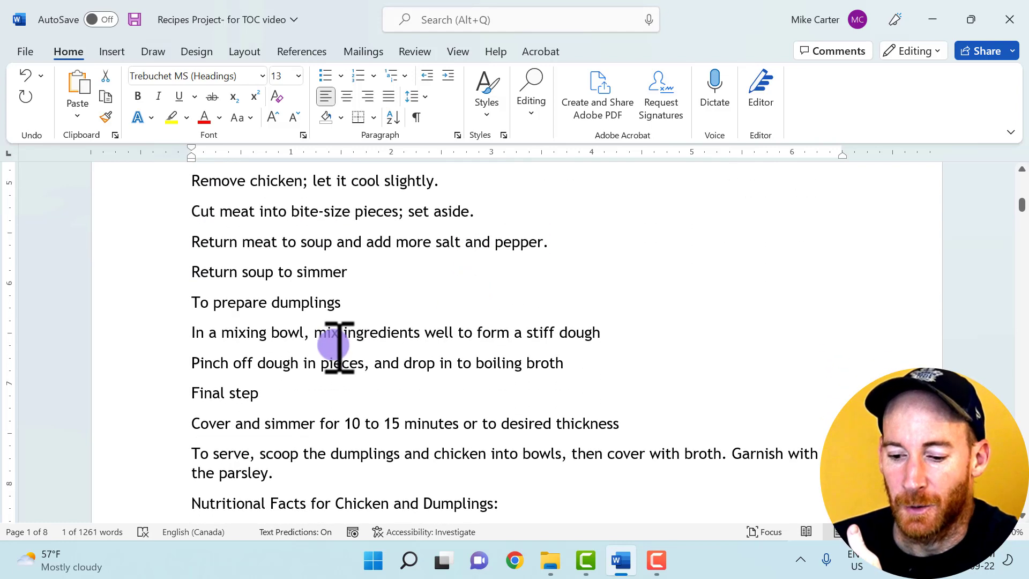
scroll(327, 356, "up", 1)
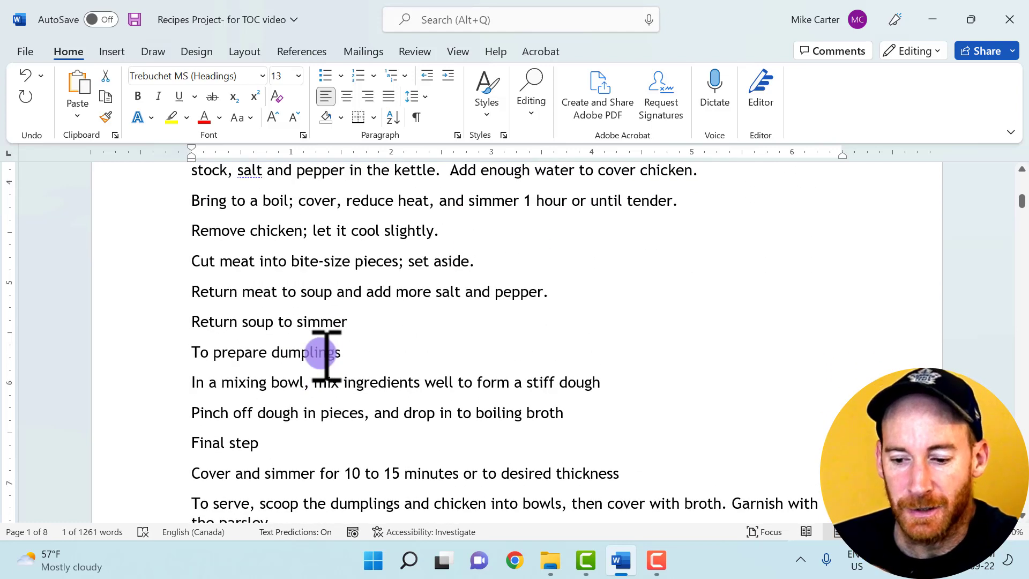
scroll(327, 357, "up", 1)
scroll(326, 356, "up", 1)
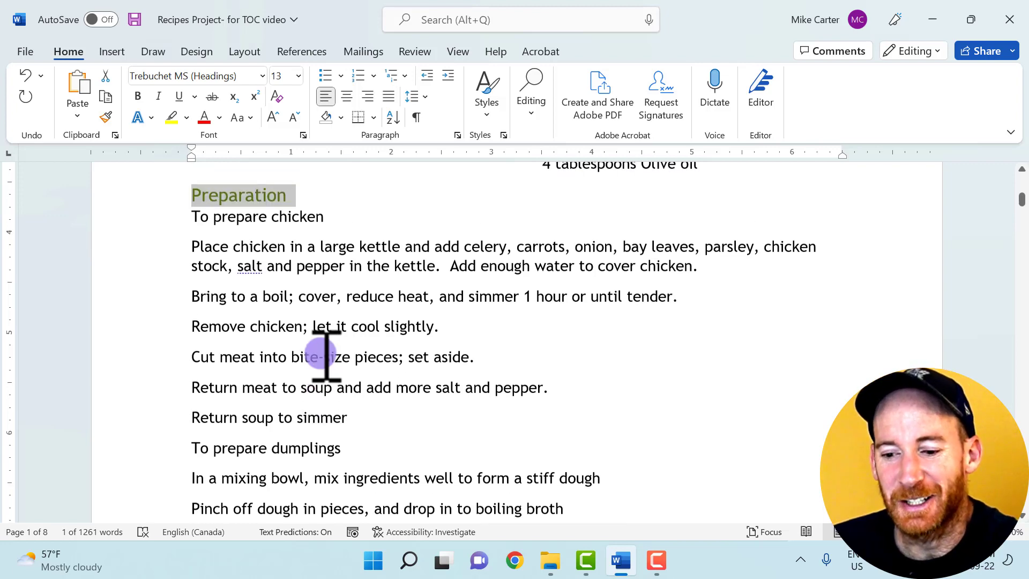
scroll(326, 356, "down", 1)
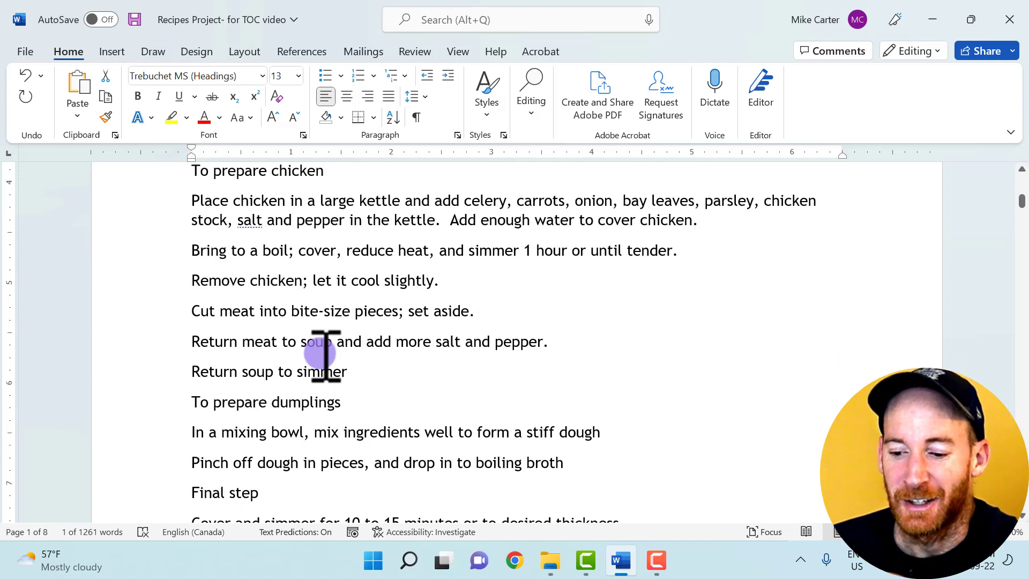
scroll(326, 356, "down", 1)
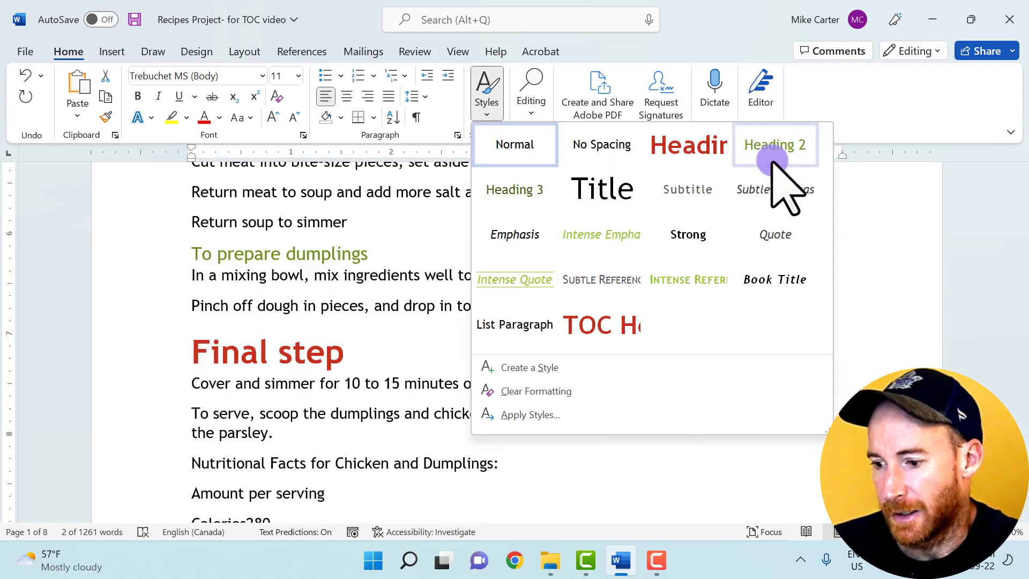
left_click(781, 184)
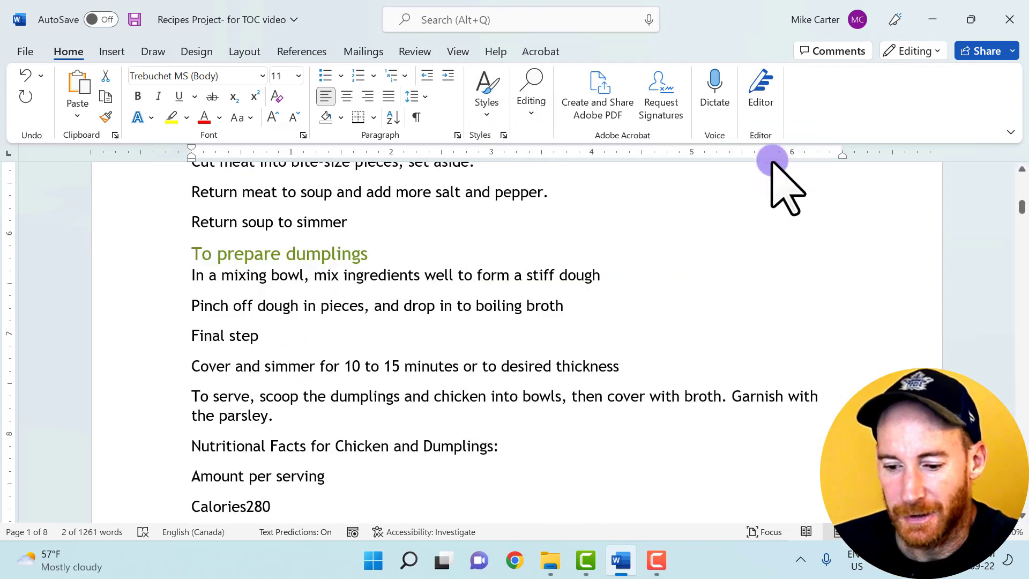
Apply Heading 3 to the Vitamins and Minerals line.
scroll(263, 350, "down", 9)
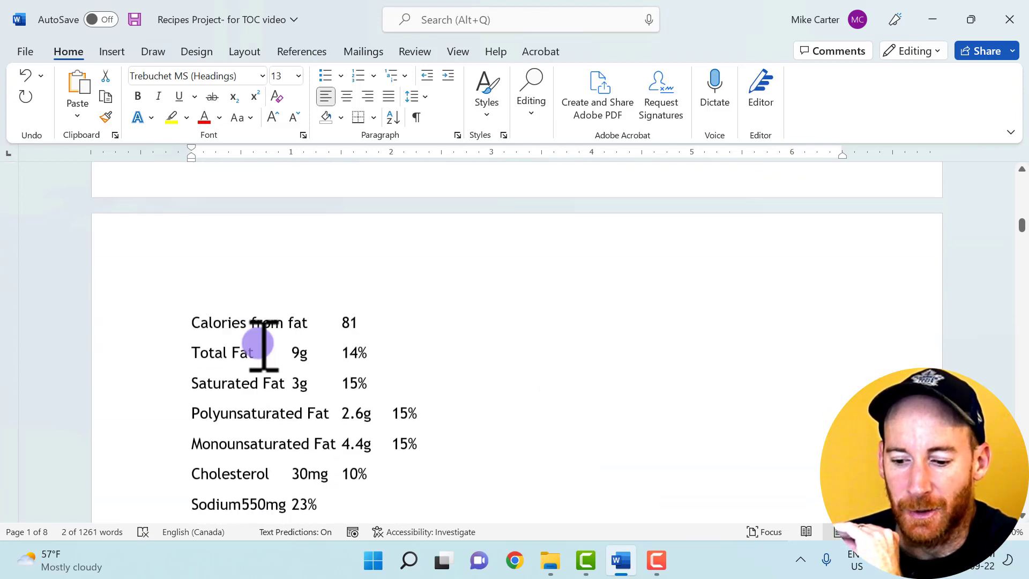
scroll(263, 350, "down", 7)
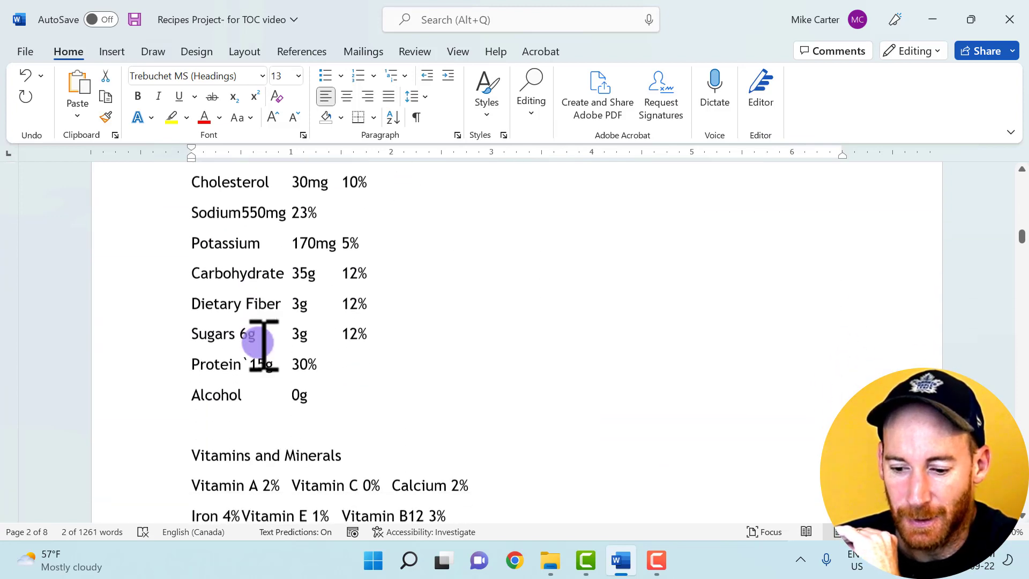
left_click_drag(367, 290, 191, 286)
left_click(489, 110)
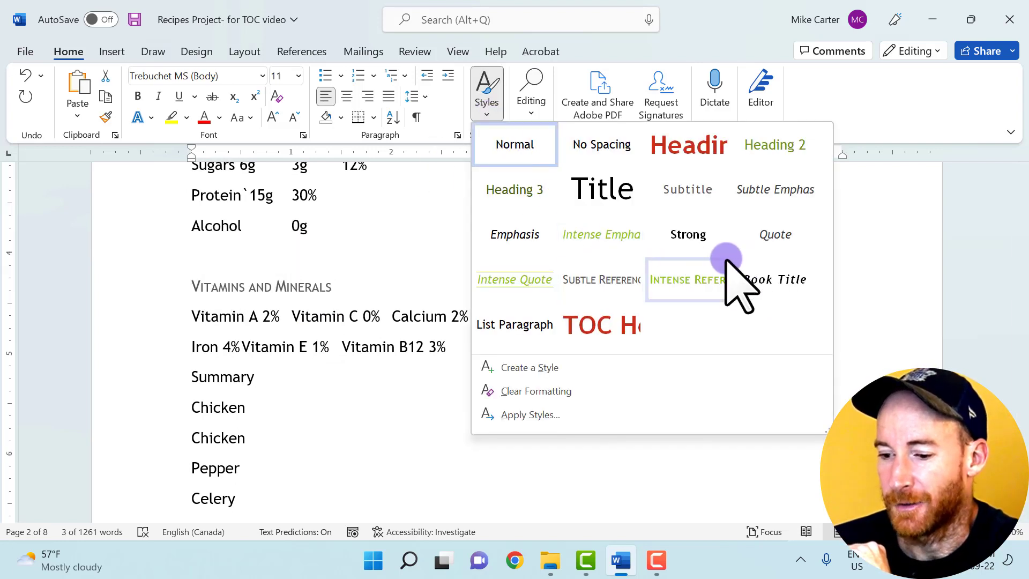
left_click(517, 185)
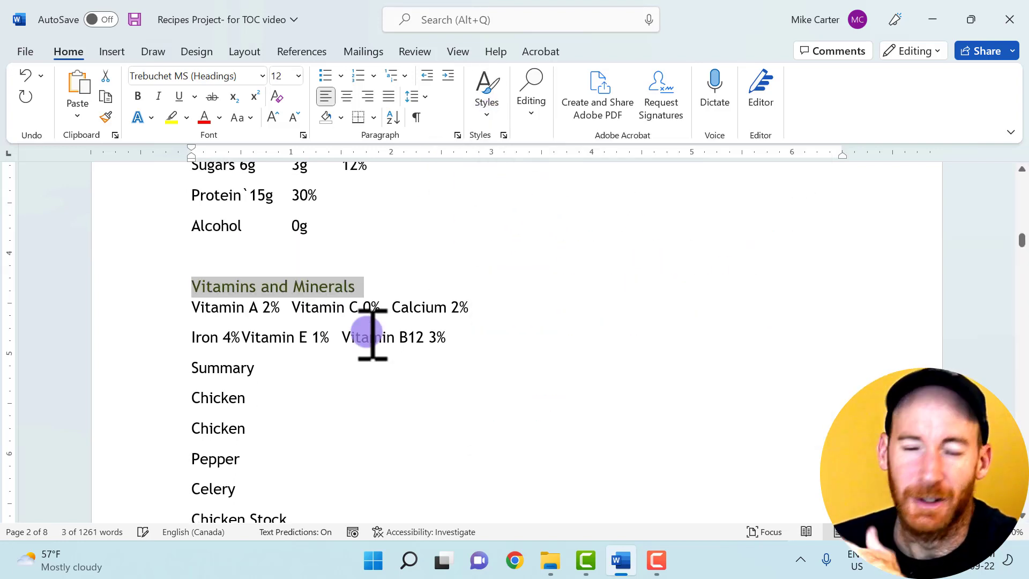
Apply Heading 1 to the Italian Meatloaf recipe title.
scroll(370, 333, "down", 1)
scroll(370, 333, "down", 9)
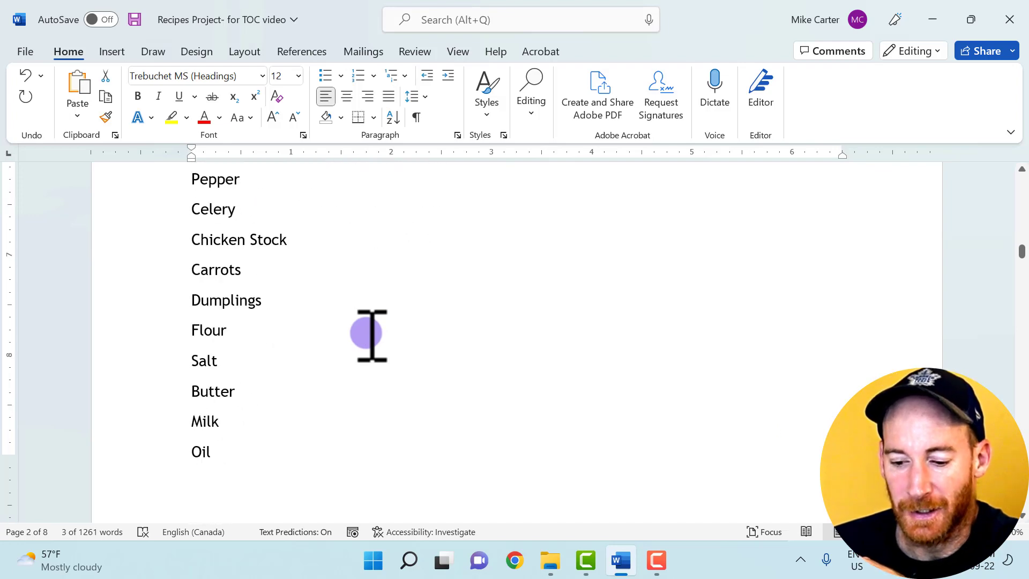
scroll(370, 334, "down", 7)
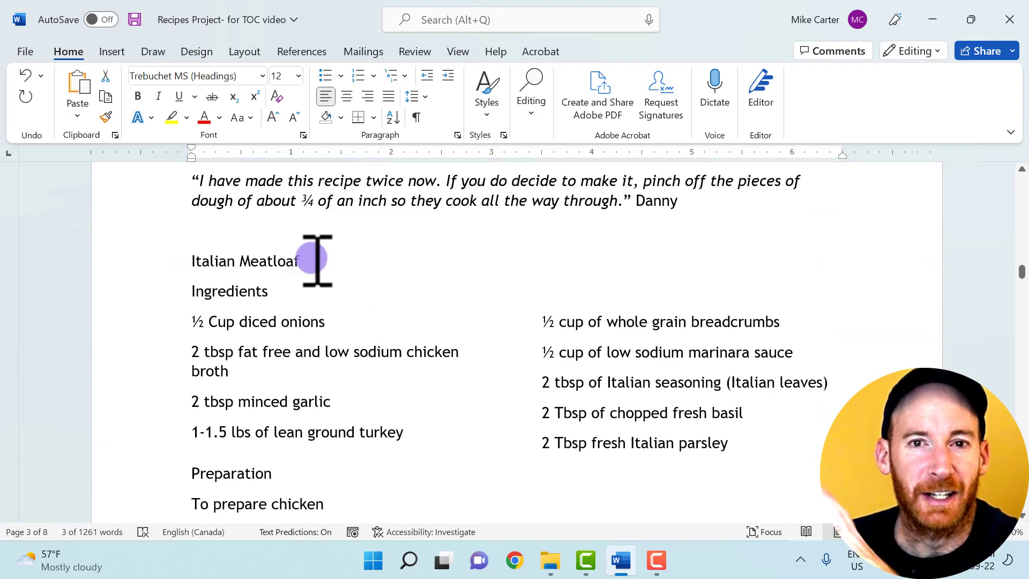
left_click_drag(313, 261, 193, 262)
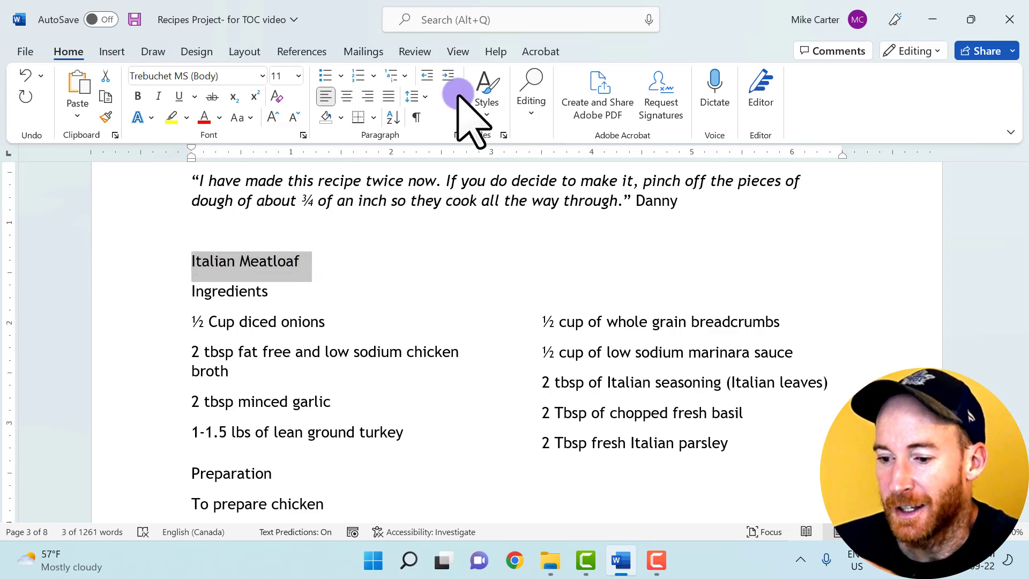
left_click(487, 107)
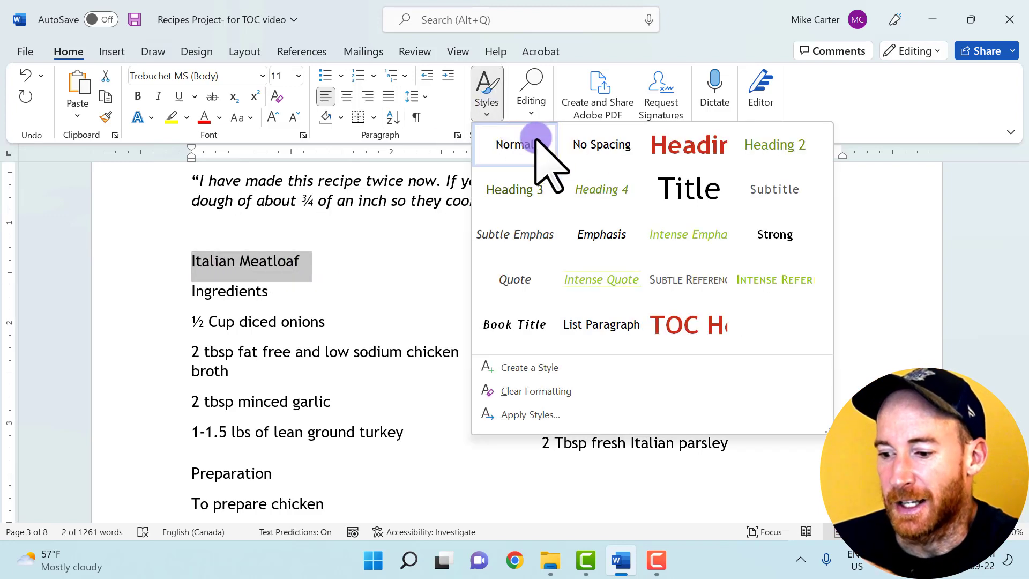
left_click(689, 146)
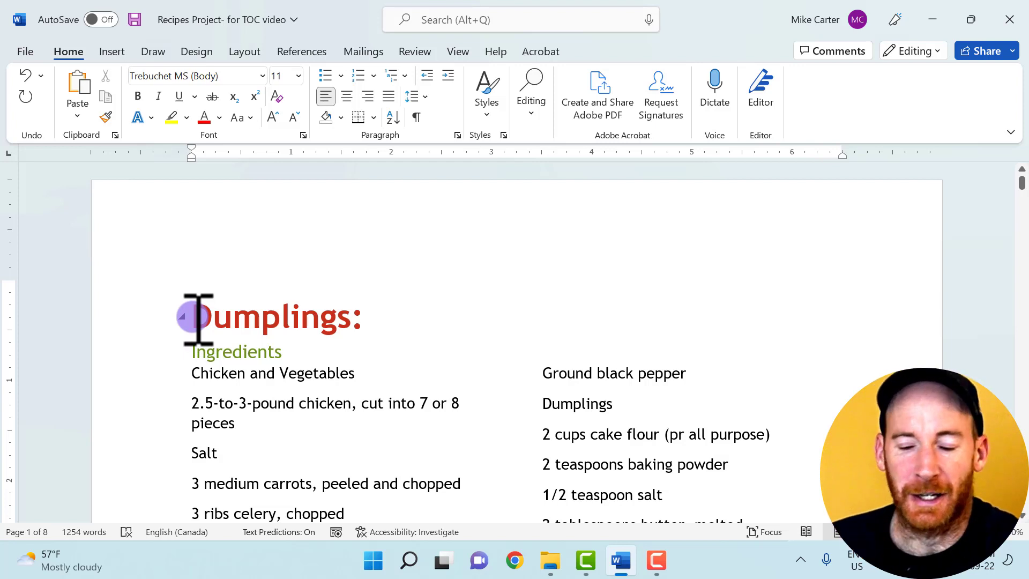
Insert a blank page before the Dumplings: title and place the cursor on it.
left_click(198, 320)
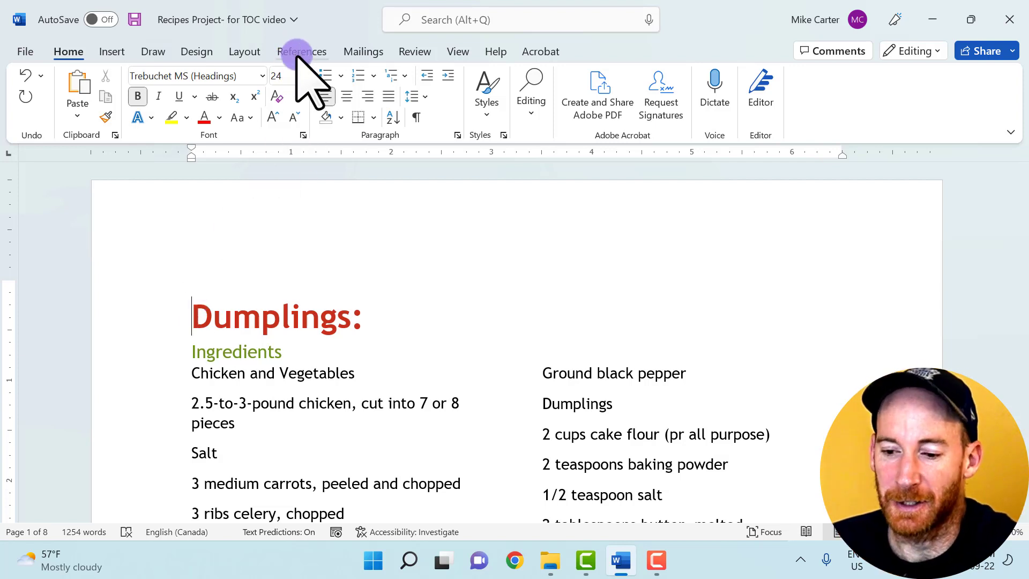
left_click(107, 51)
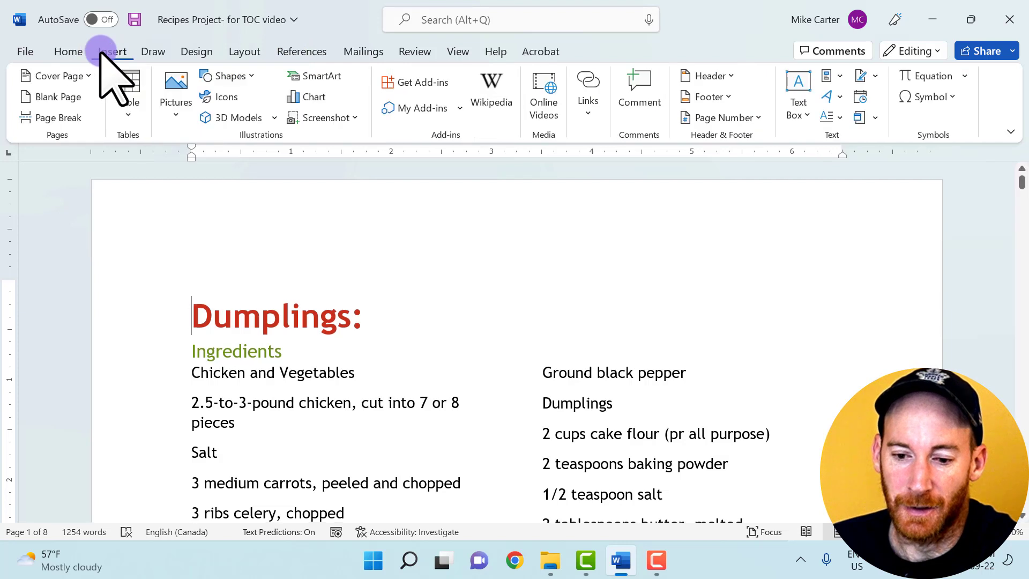
left_click(62, 97)
scroll(232, 273, "up", 5)
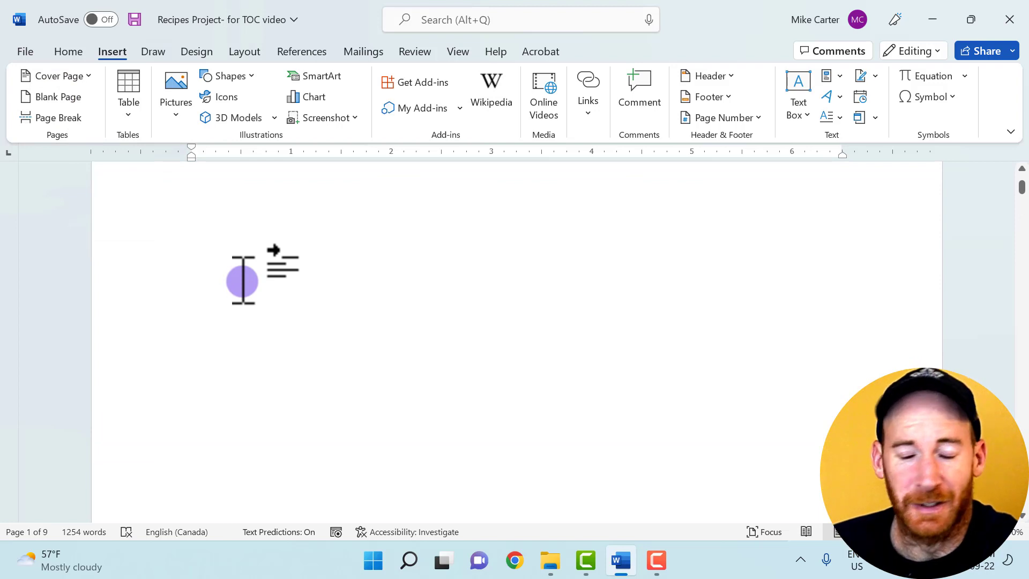
scroll(244, 281, "up", 1)
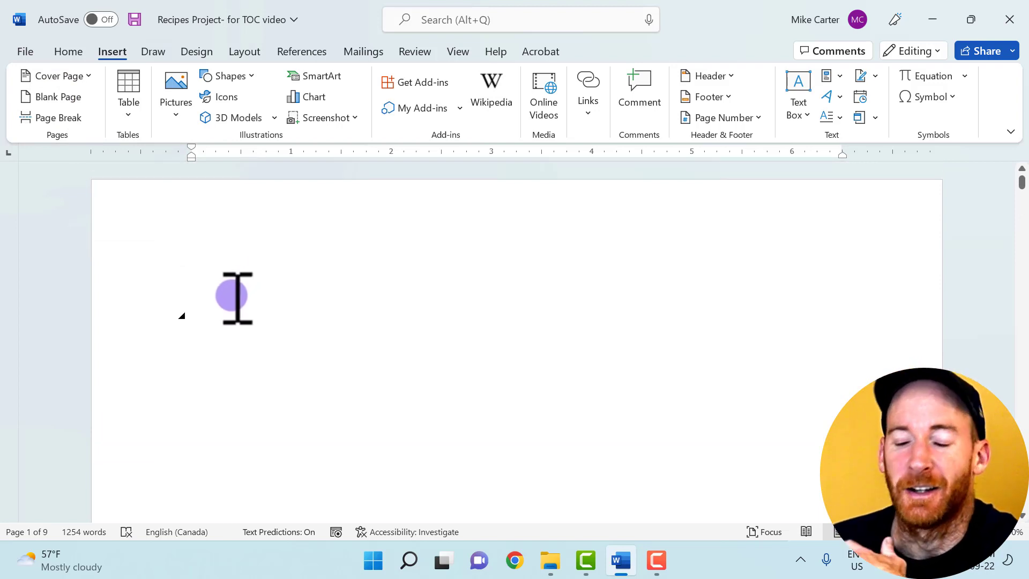
left_click(212, 321)
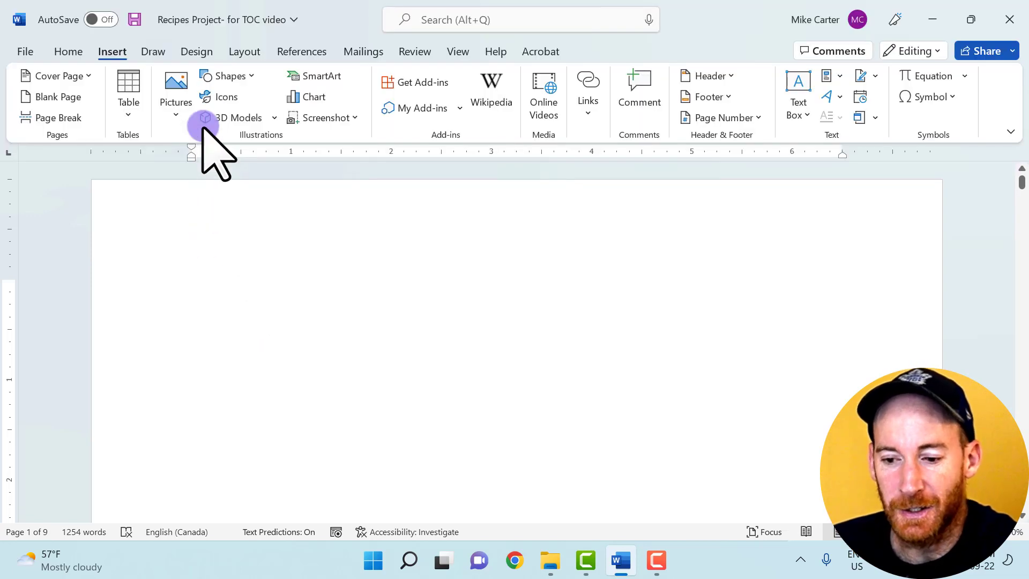
left_click(300, 54)
left_click(42, 121)
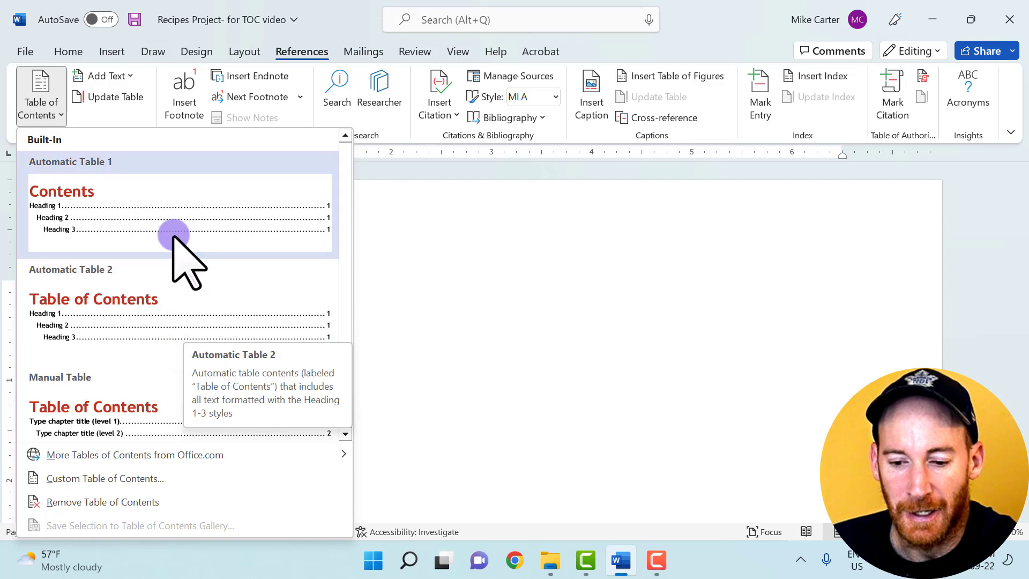
left_click(130, 316)
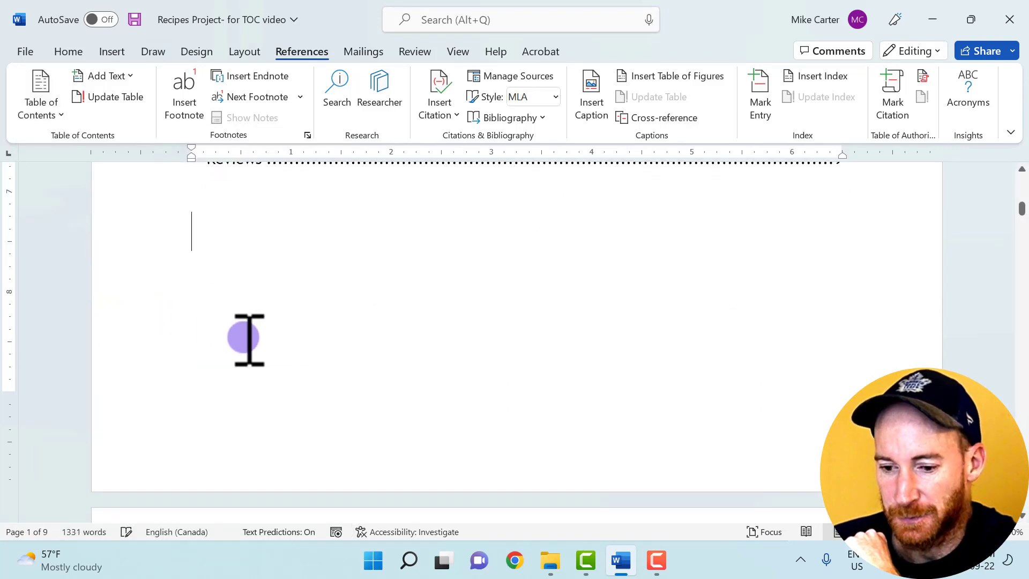
scroll(316, 364, "up", 10)
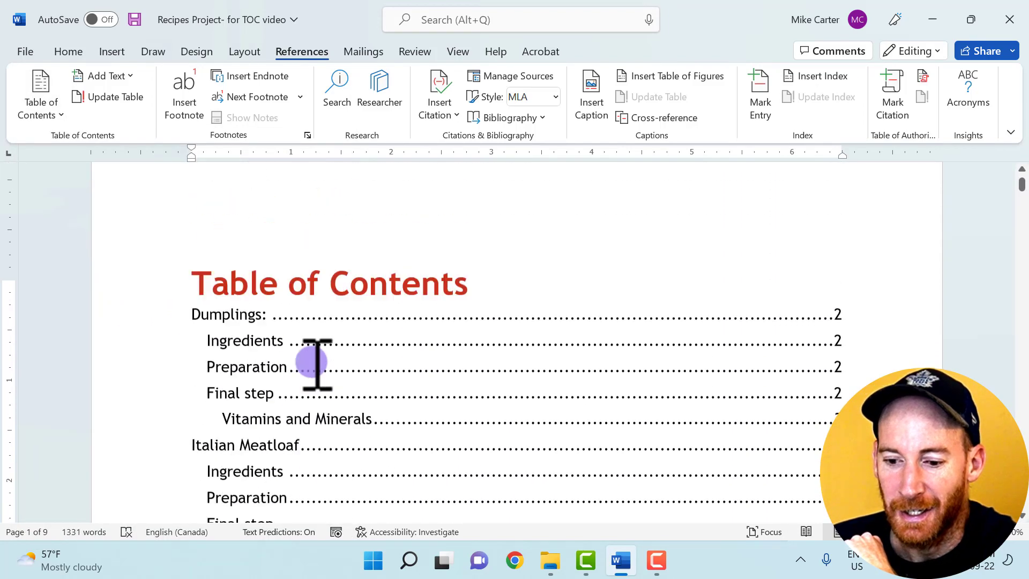
scroll(317, 361, "down", 2)
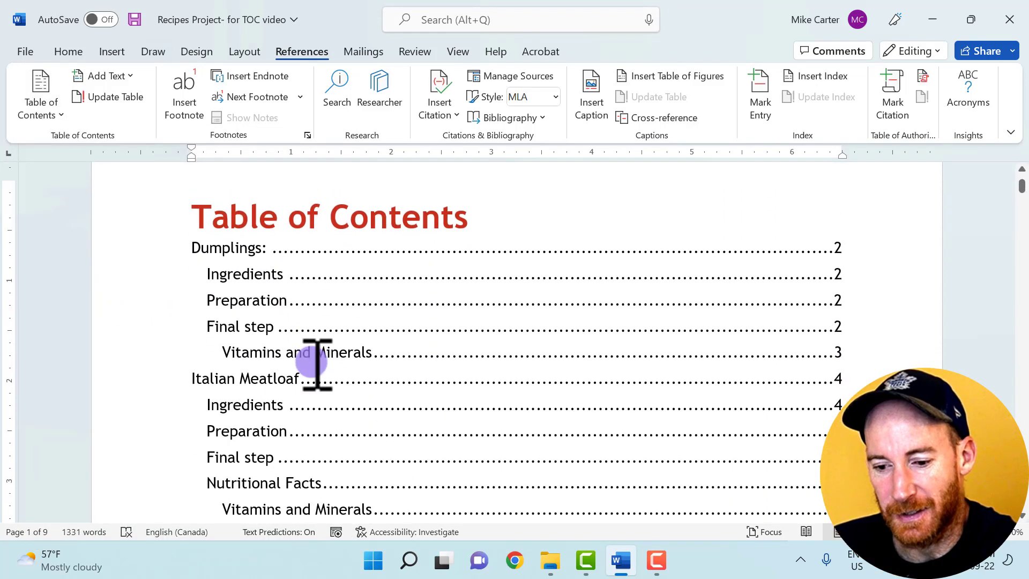
left_click(264, 228)
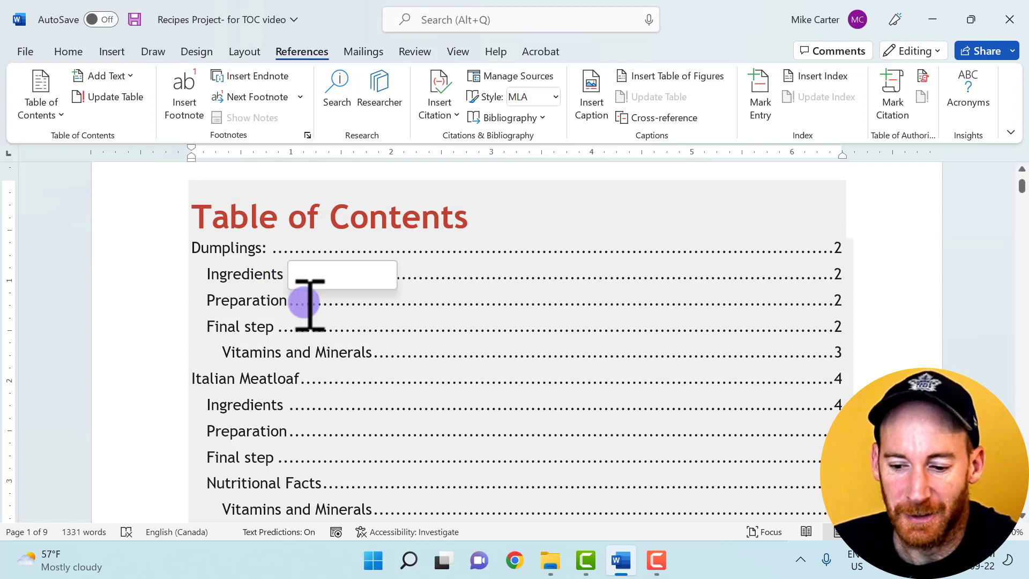
scroll(310, 301, "down", 6)
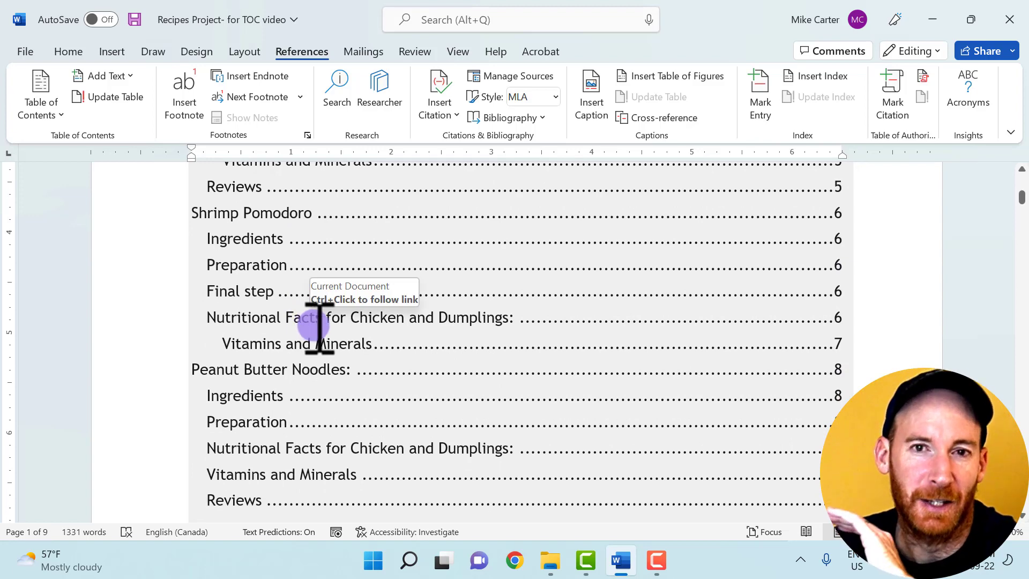
scroll(320, 327, "up", 4)
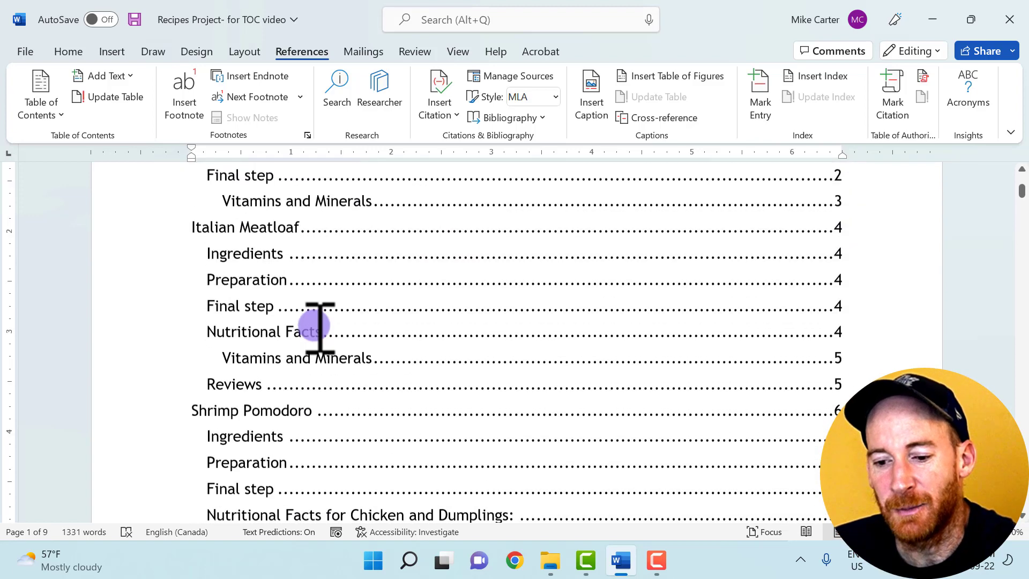
scroll(320, 327, "up", 1)
left_click(320, 327)
scroll(320, 327, "up", 1)
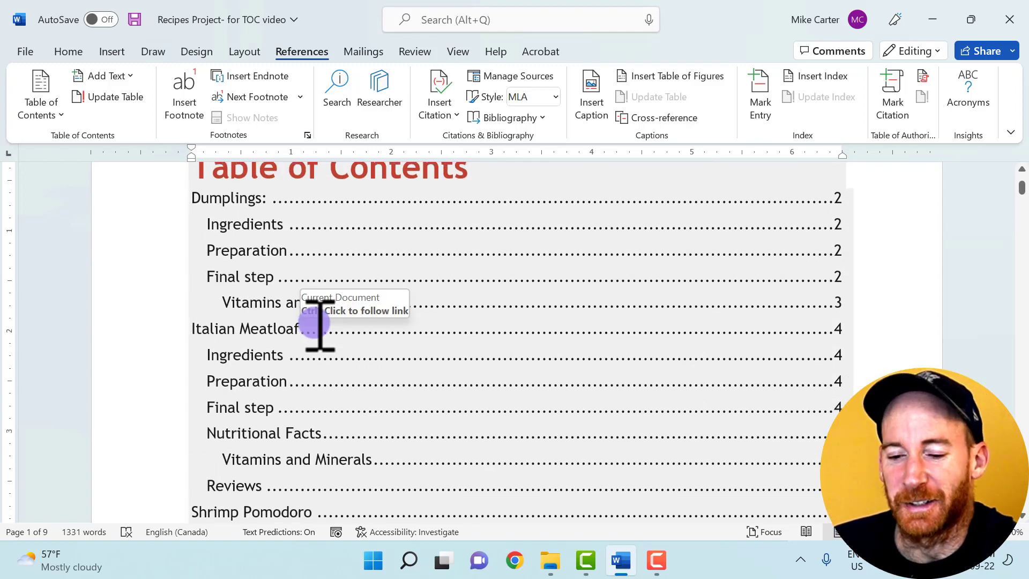
left_click(98, 139)
left_click(300, 229)
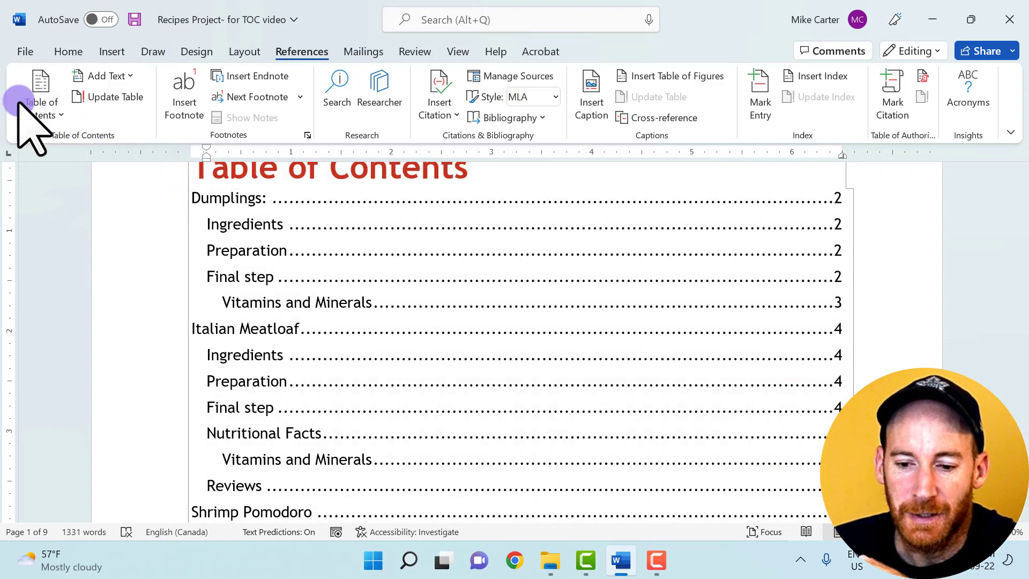
Replace the table of contents with a custom one showing only 1 heading level.
left_click(43, 107)
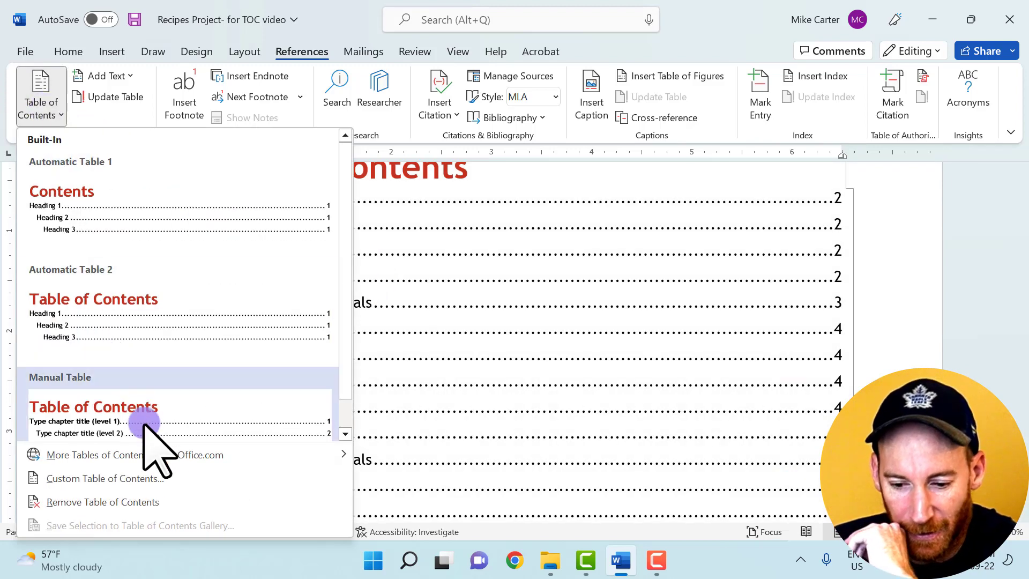
left_click(196, 481)
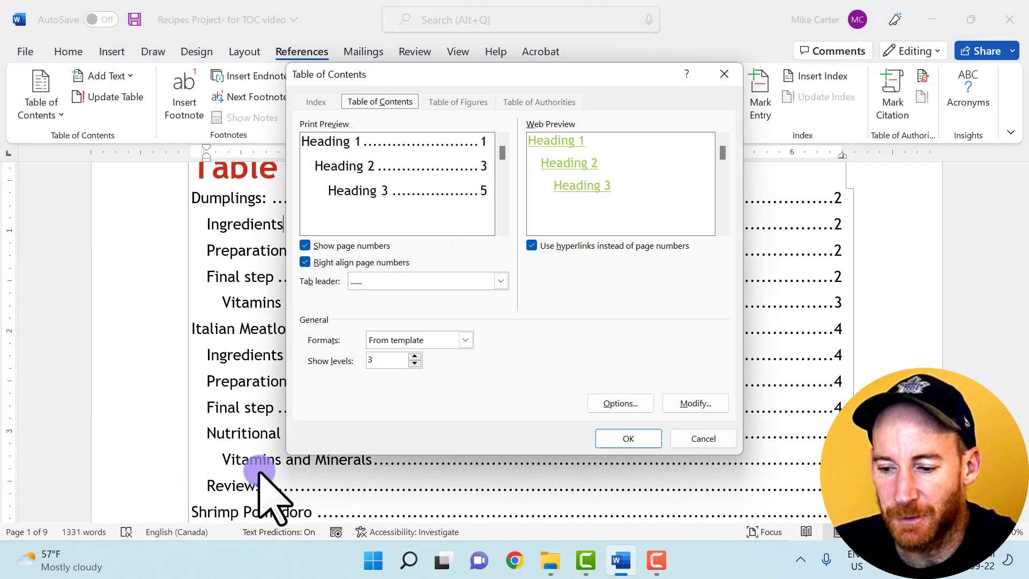
left_click_drag(550, 70, 570, 70)
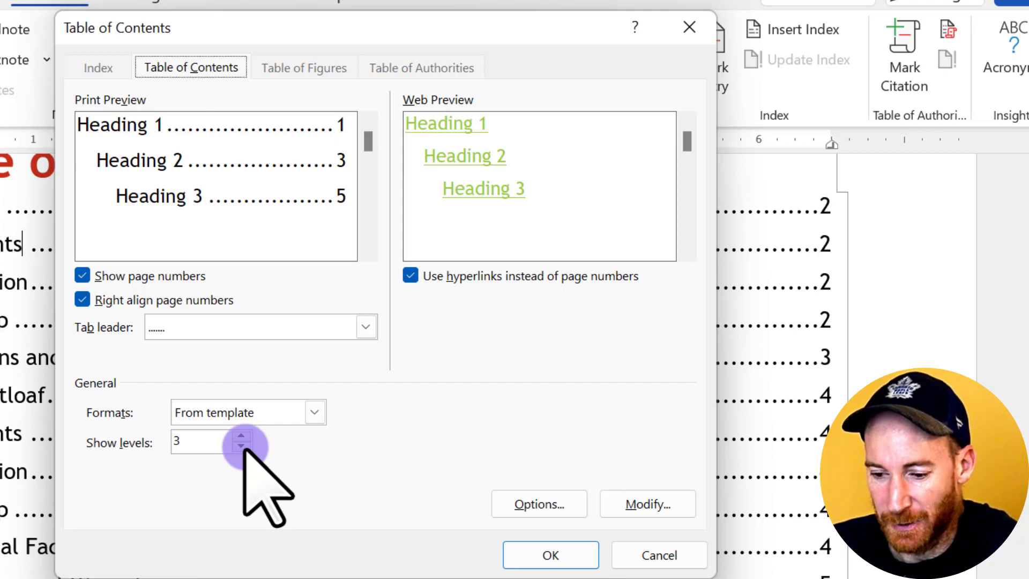
left_click(242, 445)
left_click(241, 445)
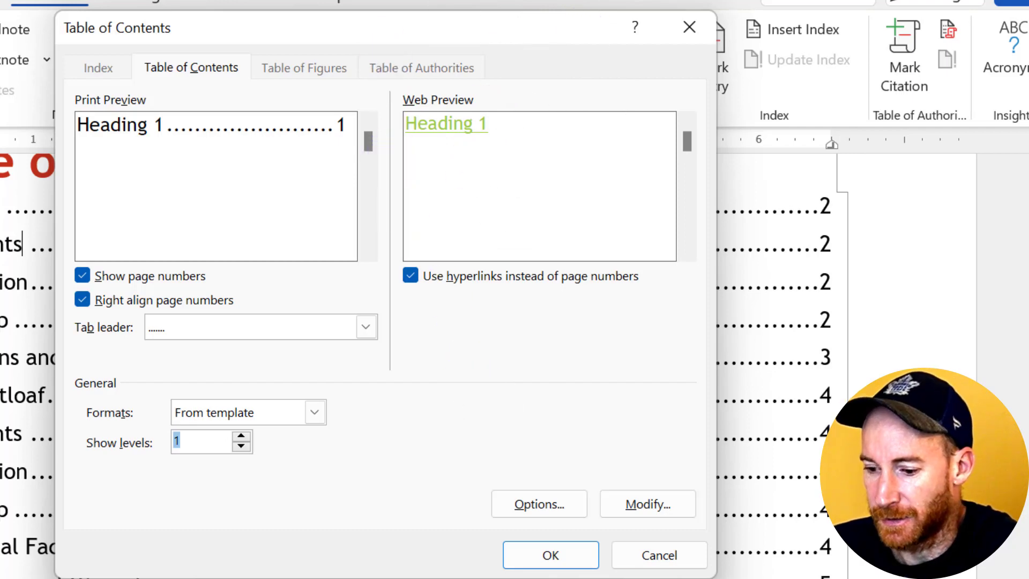
left_click(571, 560)
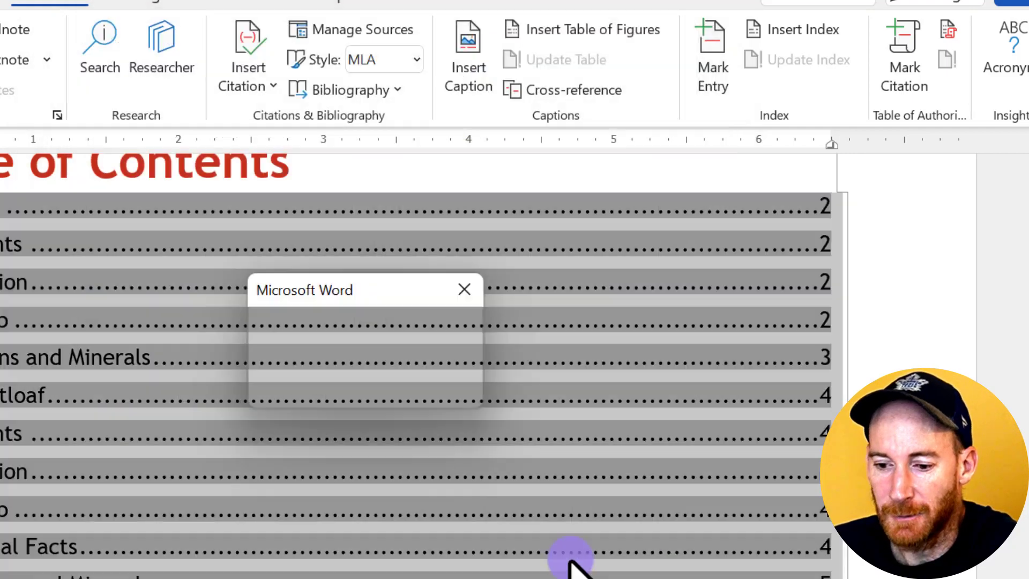
left_click(487, 206)
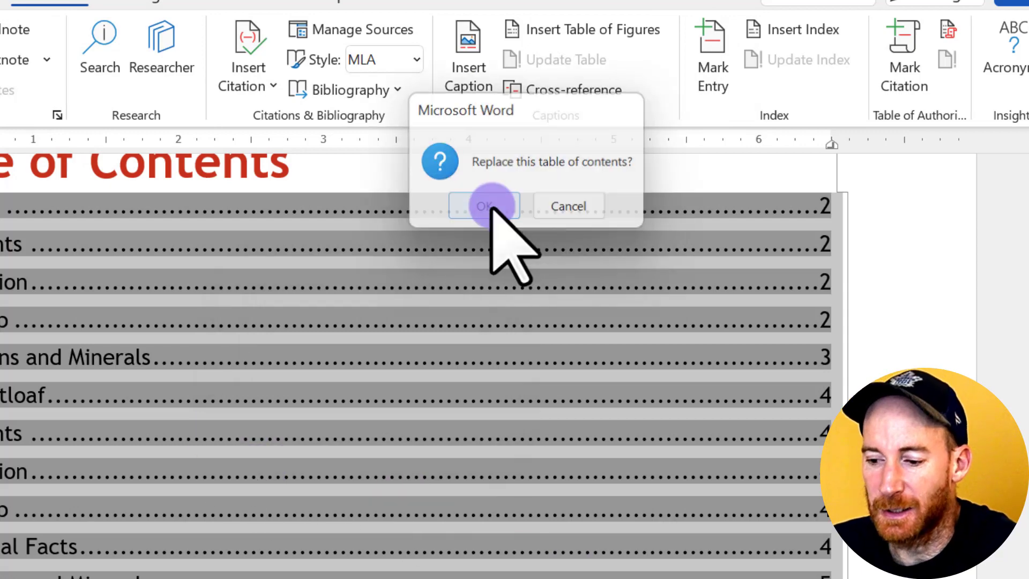
left_click(487, 206)
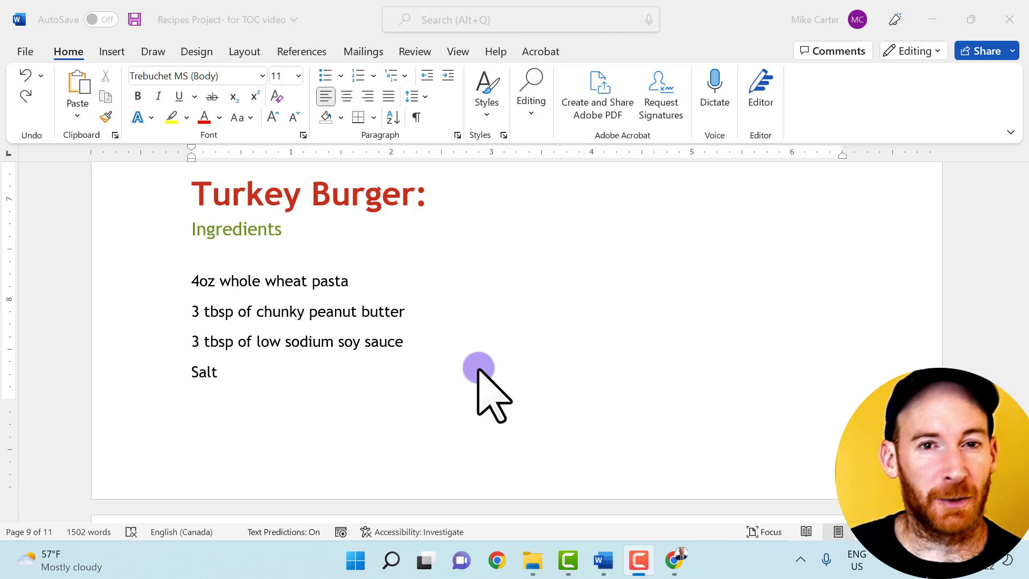
Update the entire table of contents so it includes Turkey Burger: on page 9.
left_click(204, 193)
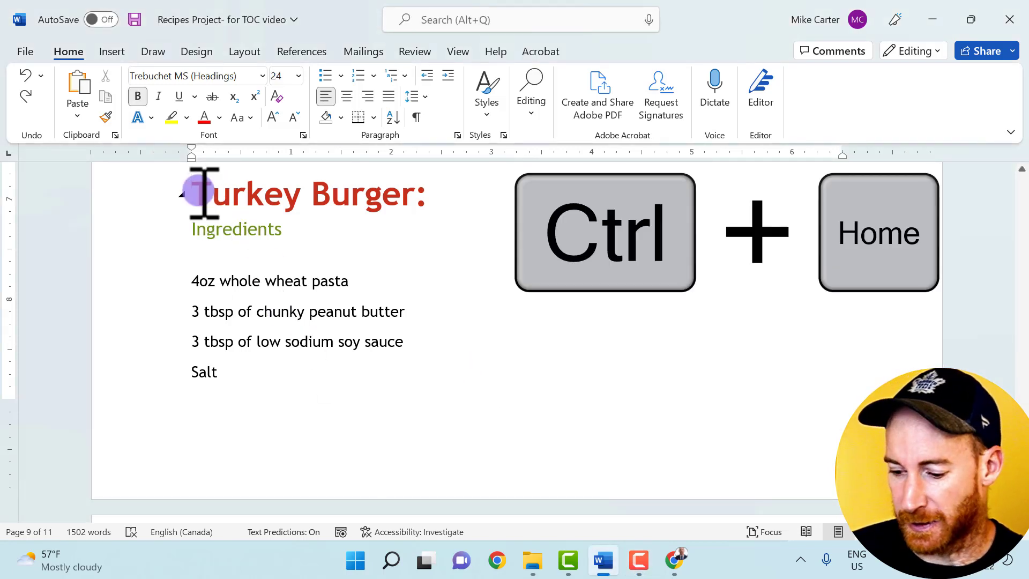
key("ctrl+Home")
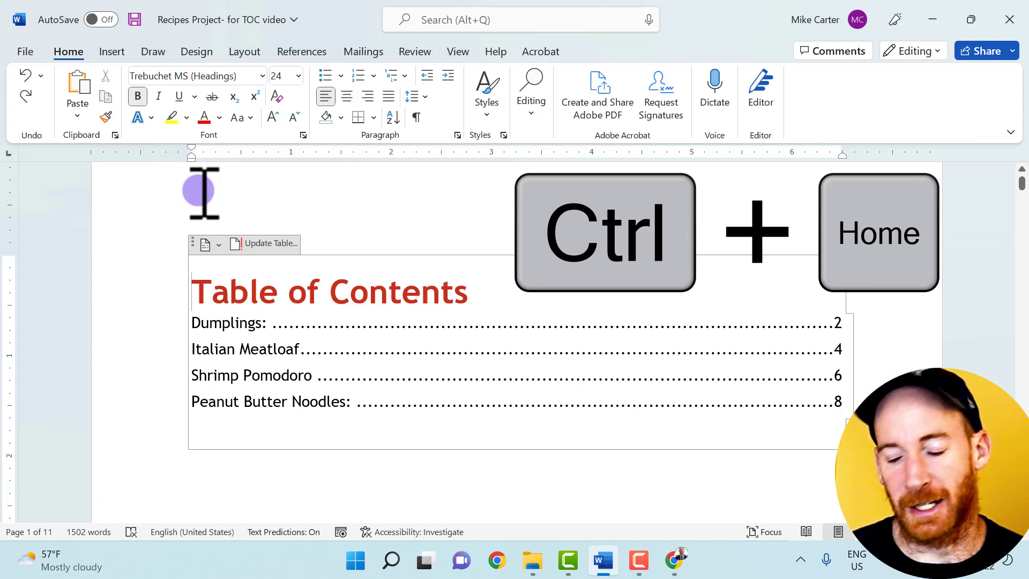
left_click(273, 244)
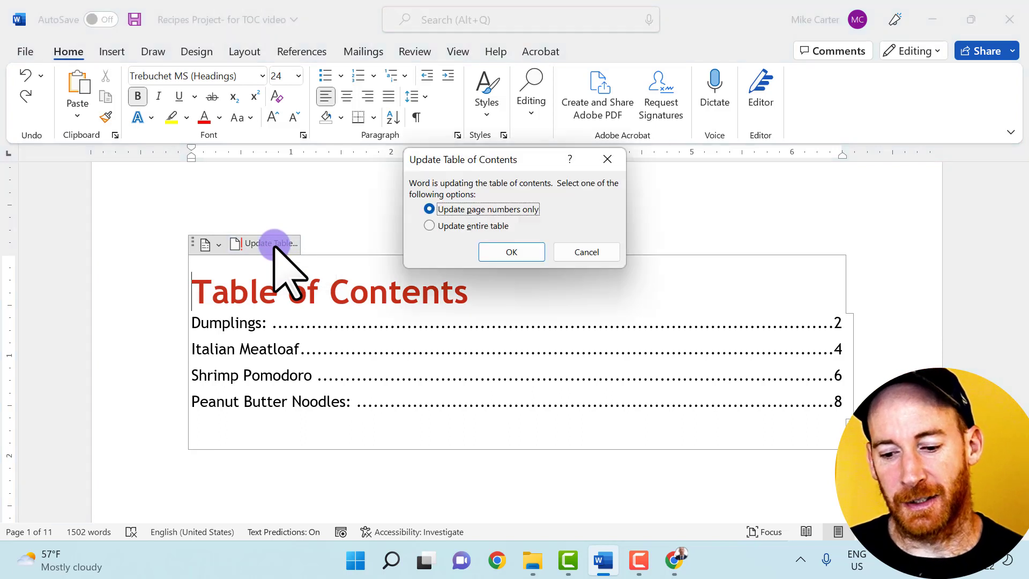
left_click(474, 229)
left_click(509, 253)
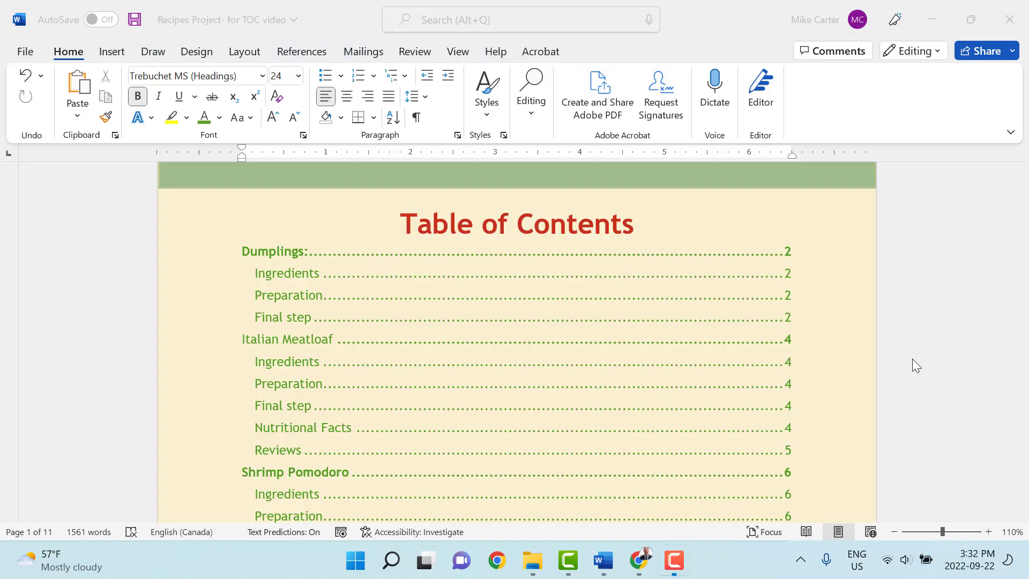
scroll(912, 365, "down", 1)
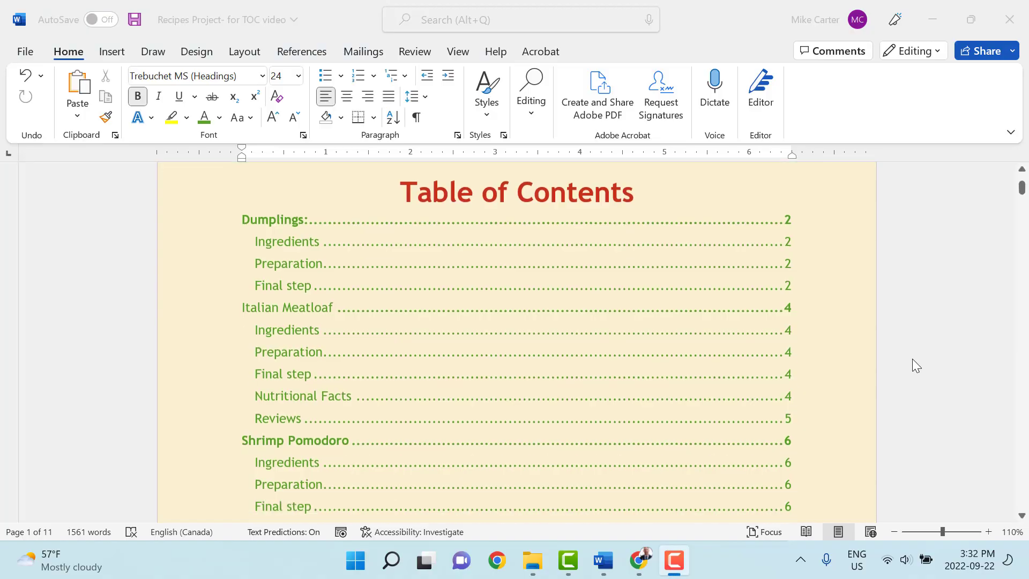
scroll(913, 360, "down", 10)
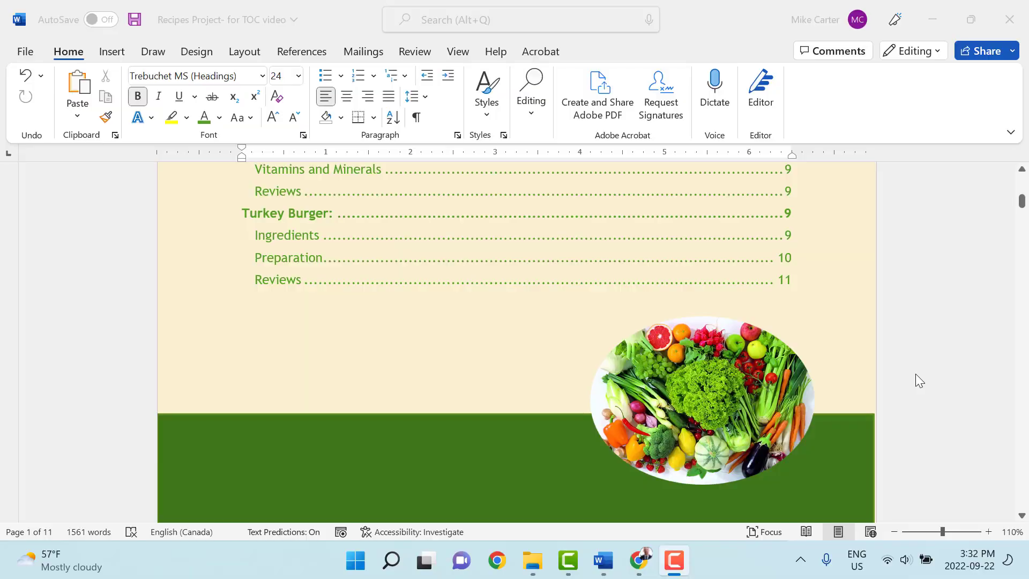
scroll(916, 375, "up", 5)
scroll(915, 374, "up", 8)
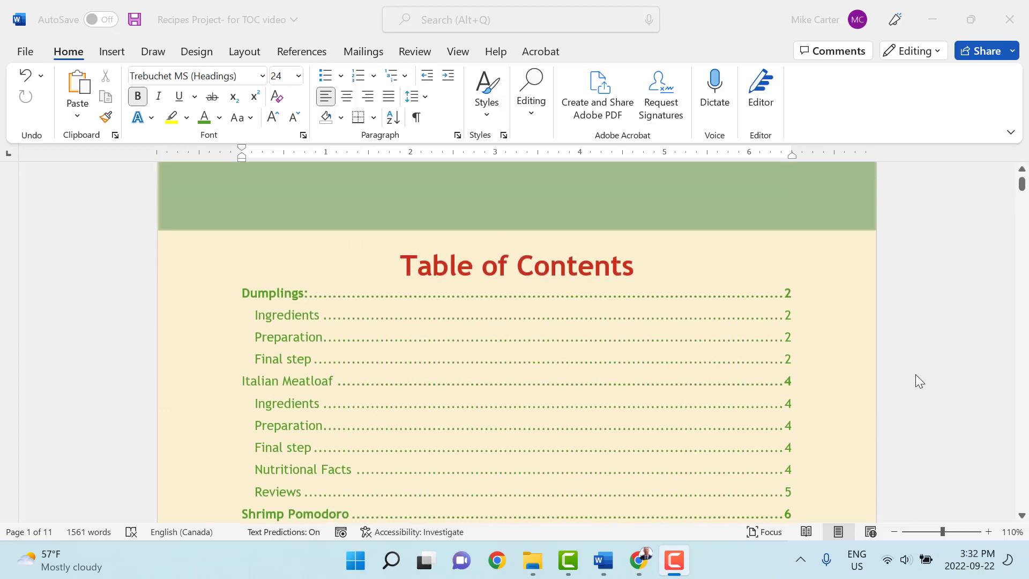